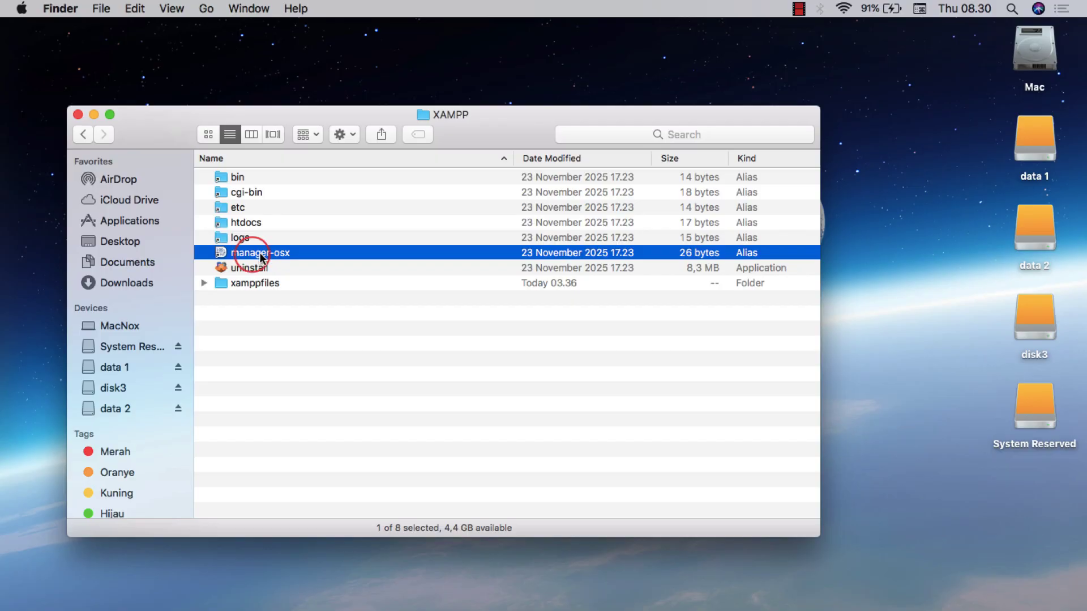
# Launch the XAMPP Application Manager and authorize it with the account password
pyautogui.doubleClick(261, 253)
pyautogui.write('•')
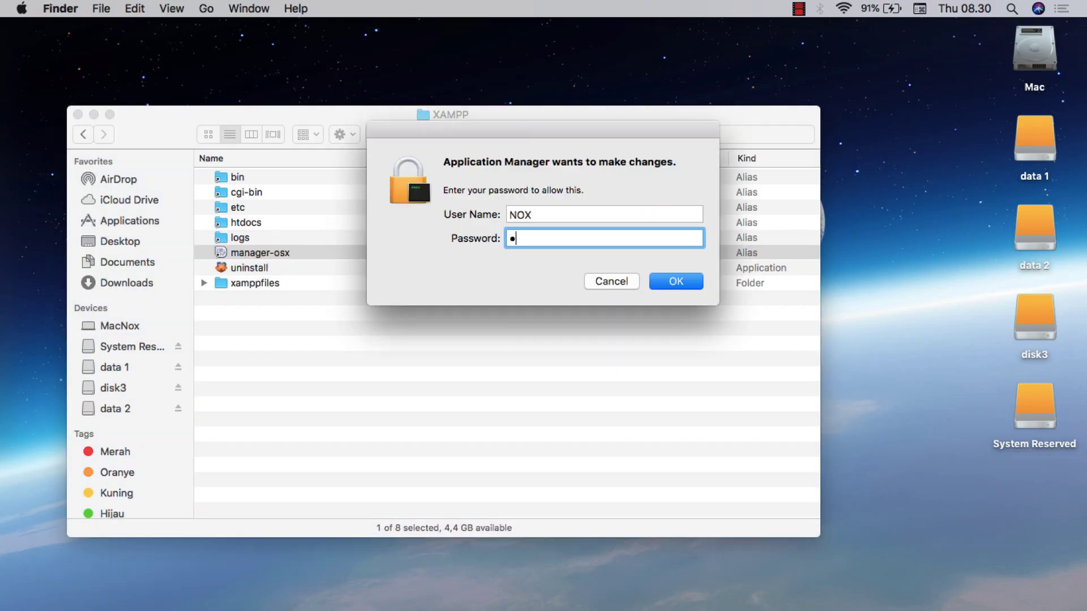
pyautogui.click(668, 281)
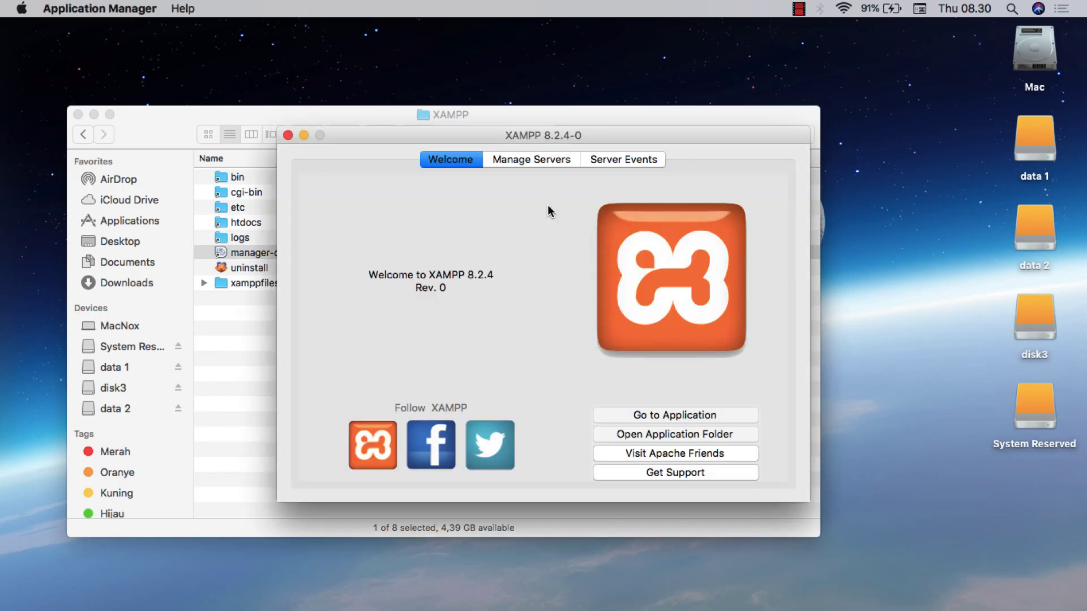
# Start the Apache Web Server and MySQL Database, then launch Google Chrome
pyautogui.click(535, 158)
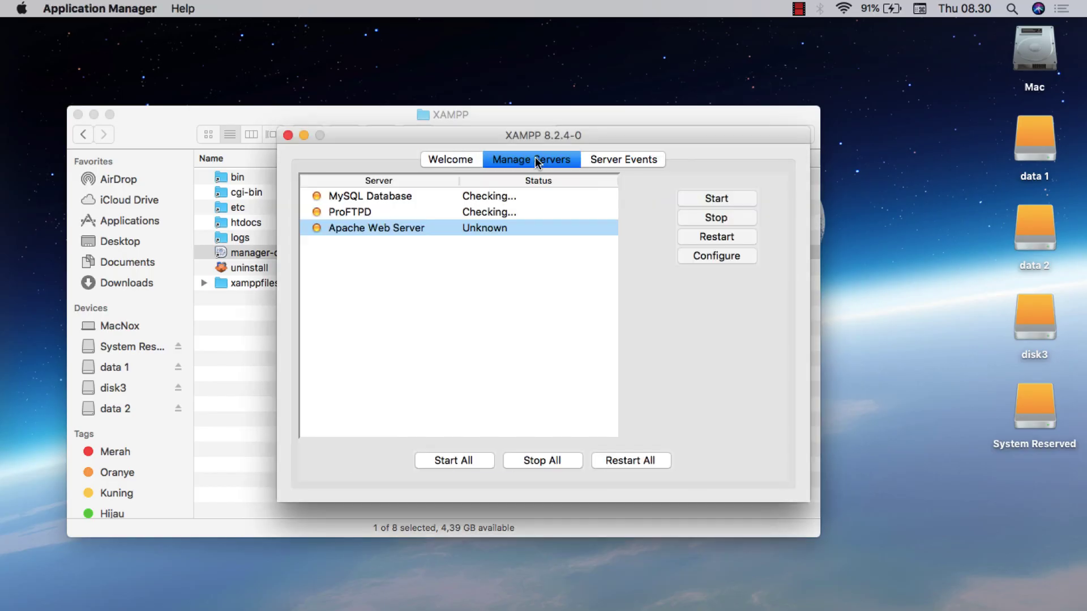
pyautogui.click(701, 197)
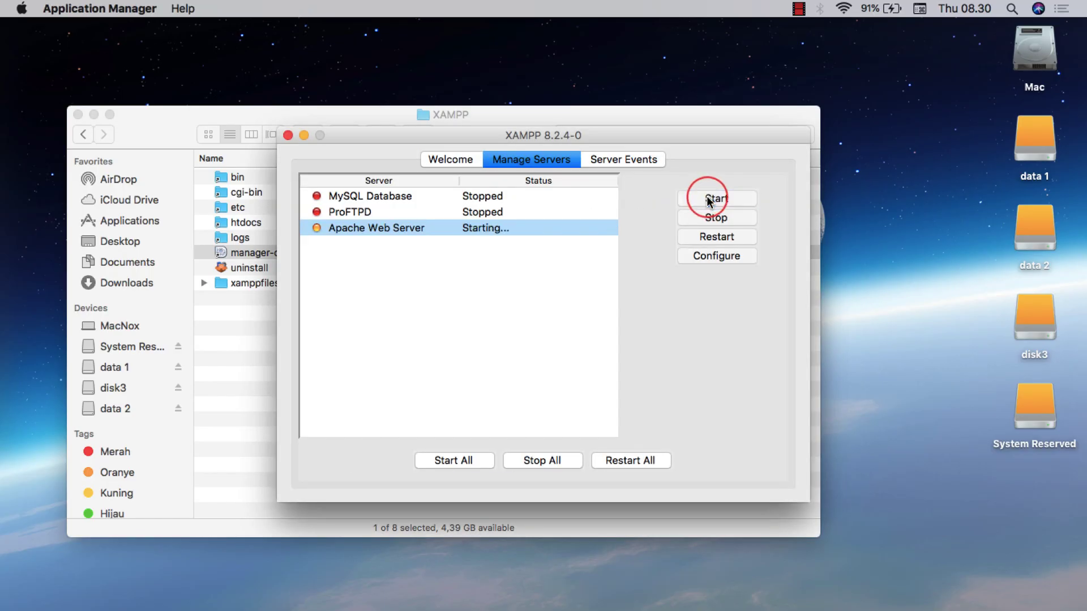
pyautogui.click(357, 194)
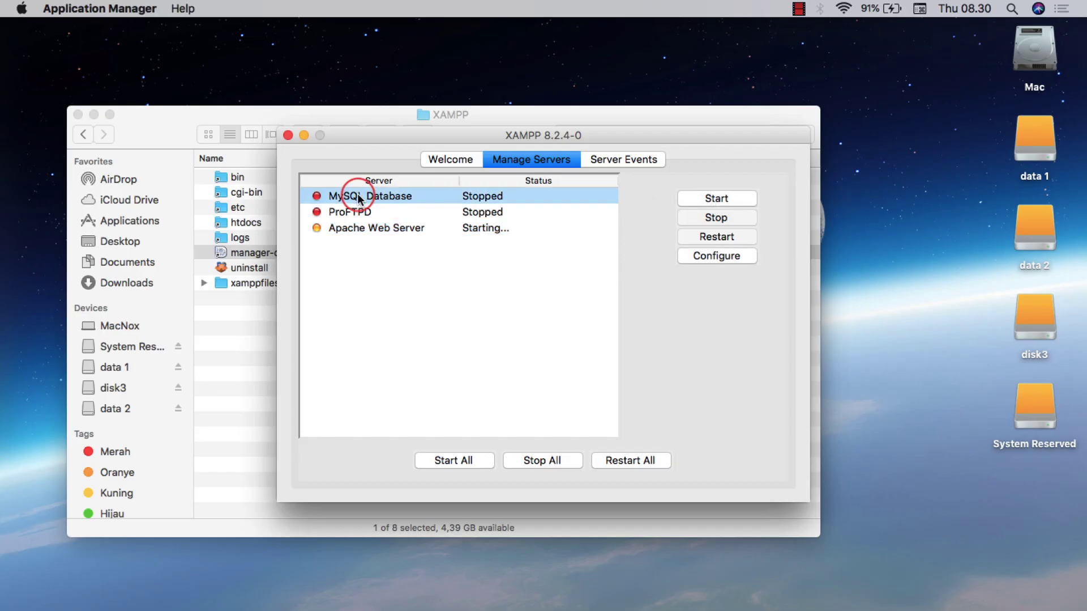
pyautogui.click(710, 199)
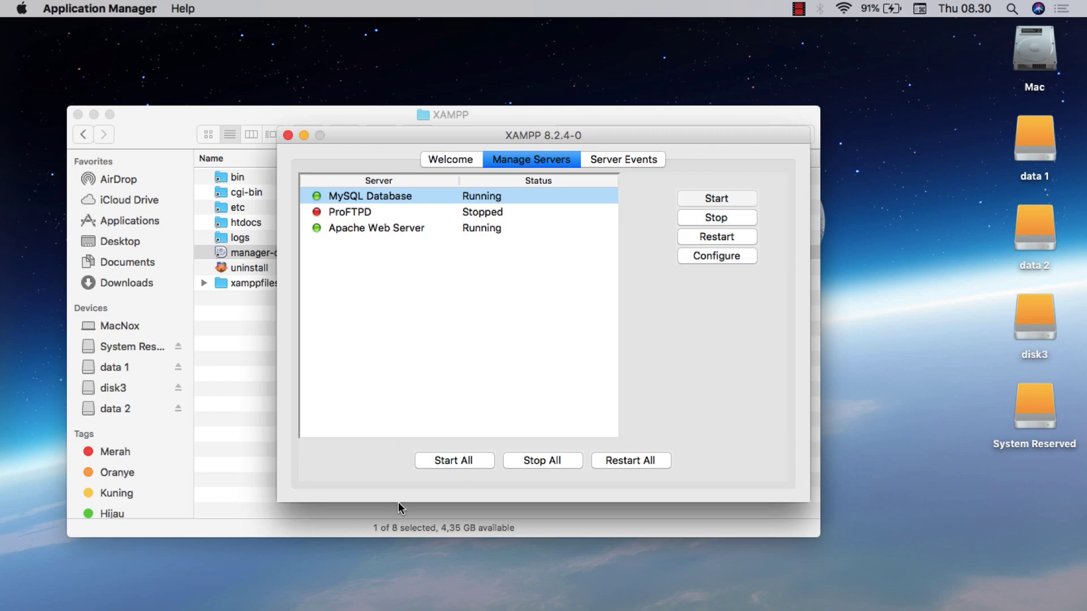
pyautogui.moveTo(406, 594)
pyautogui.click(441, 592)
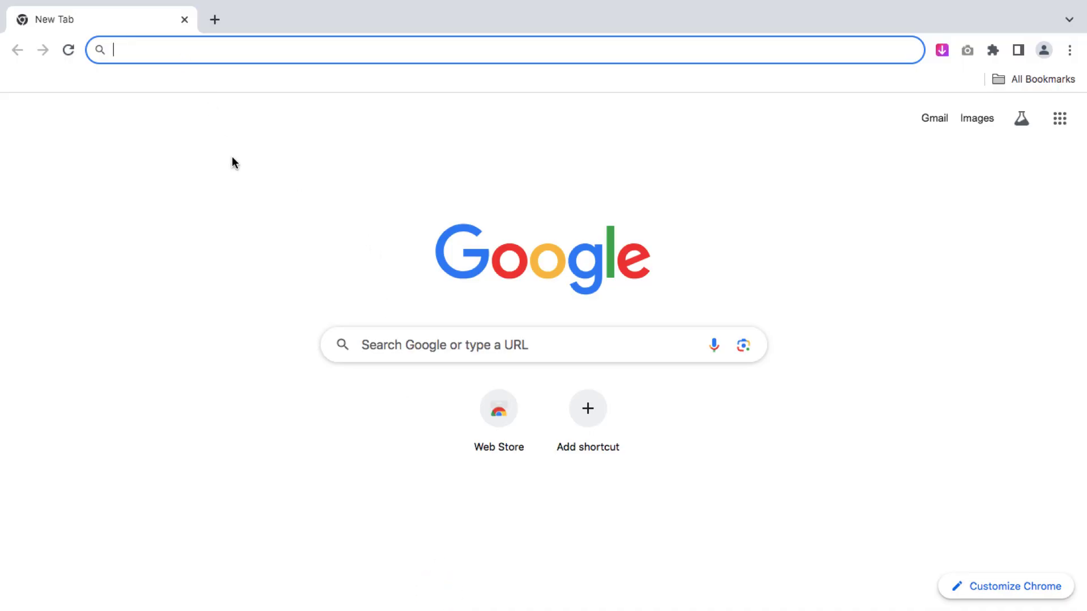
# Load localhost/phpmyadmin and create a new empty database named mysite_db
pyautogui.write('localhost/')
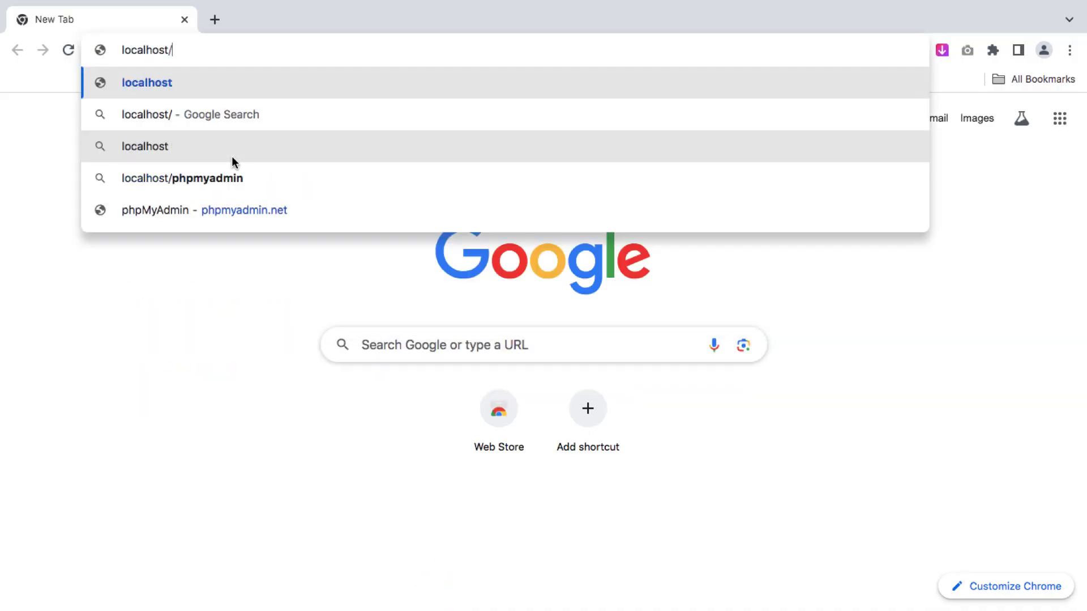
pyautogui.write('php')
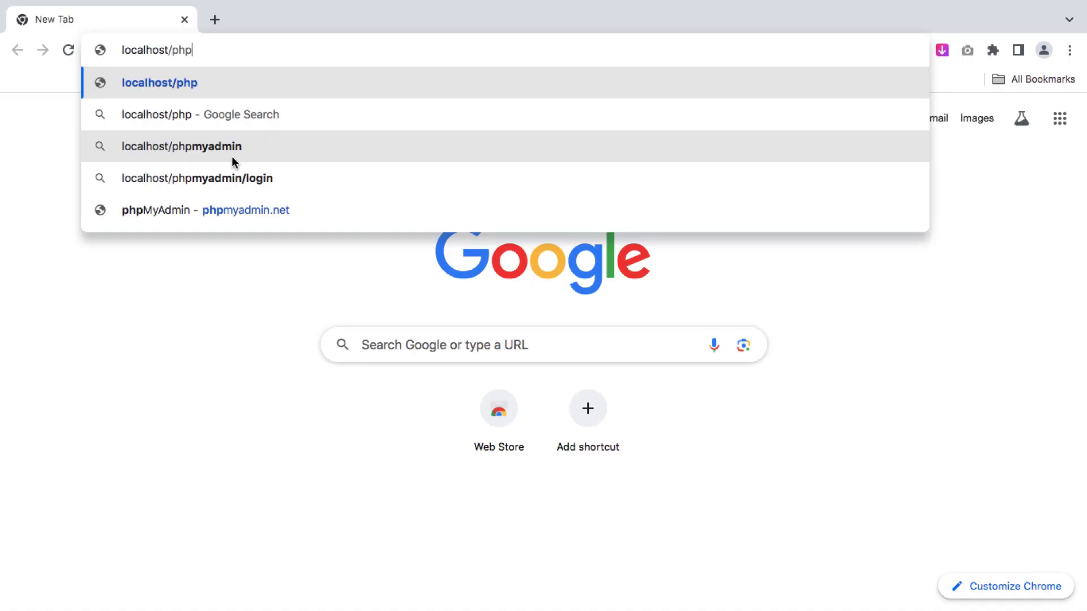
pyautogui.write('myadmin')
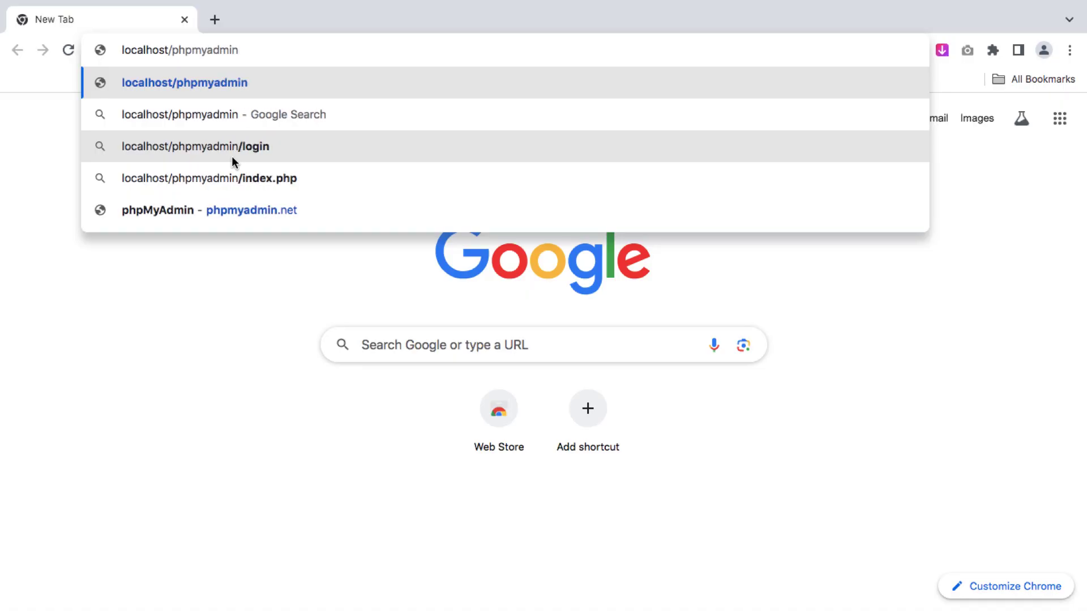
pyautogui.press('Return')
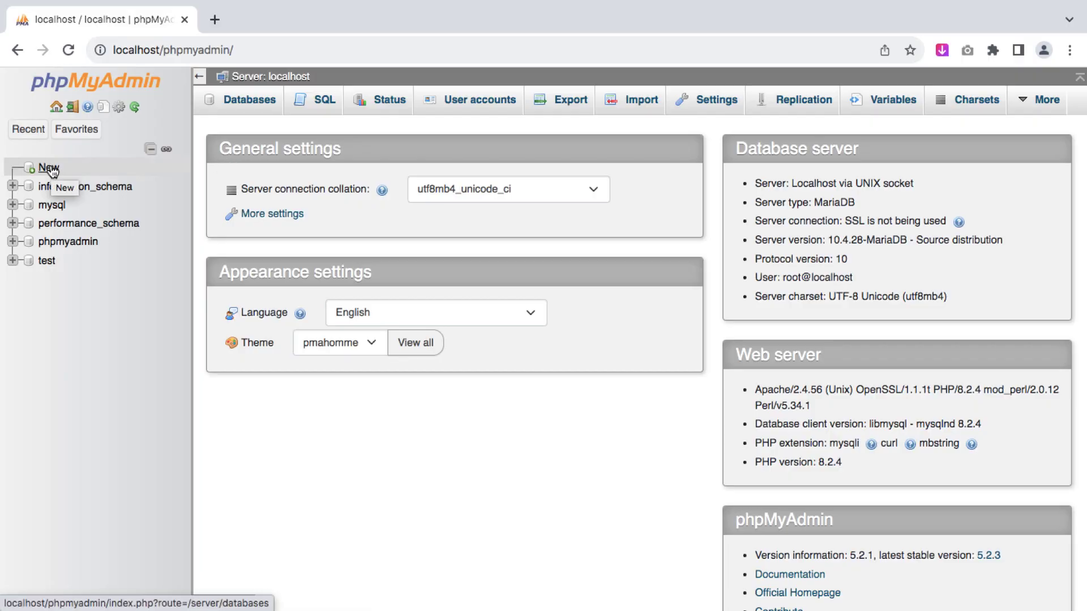
pyautogui.click(49, 168)
pyautogui.click(256, 236)
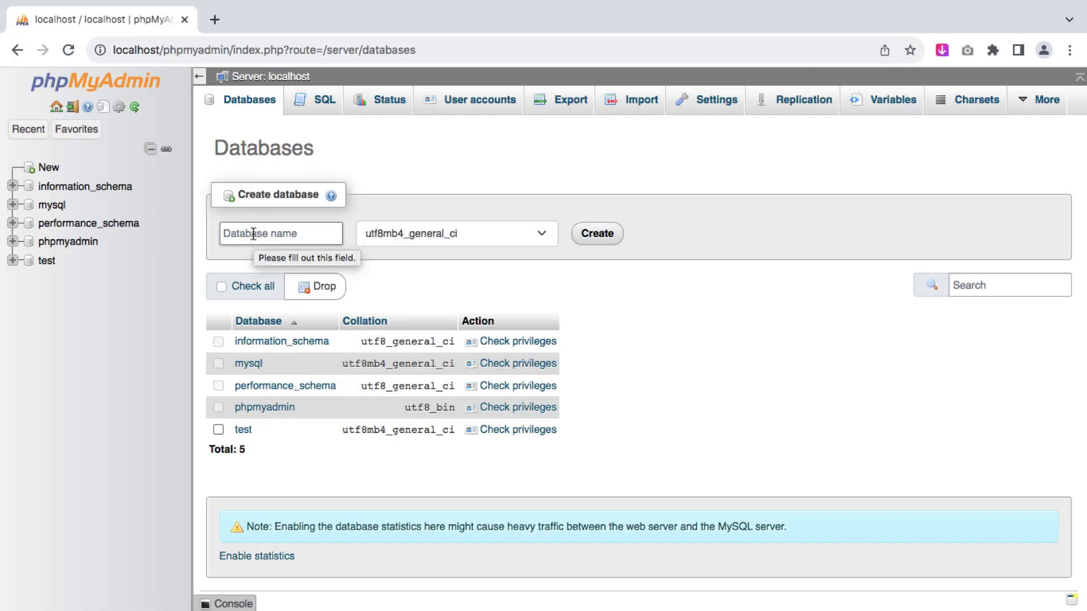
pyautogui.click(250, 233)
pyautogui.write('mysite_db')
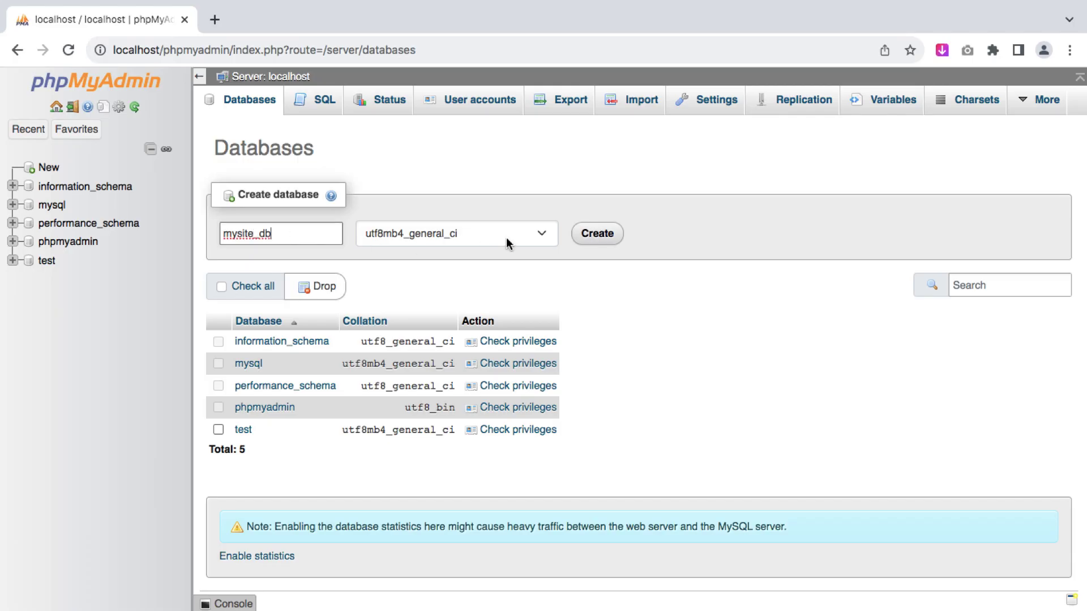
pyautogui.click(597, 233)
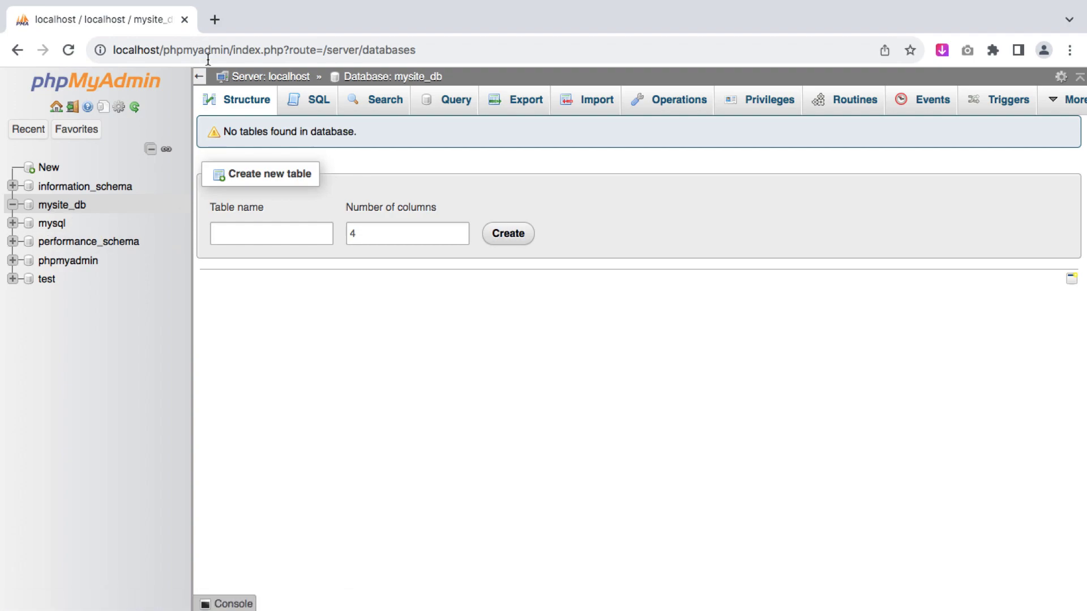
# In a new tab, download wordpress-6.9.zip from wordpress.org's Get WordPress page
pyautogui.click(214, 20)
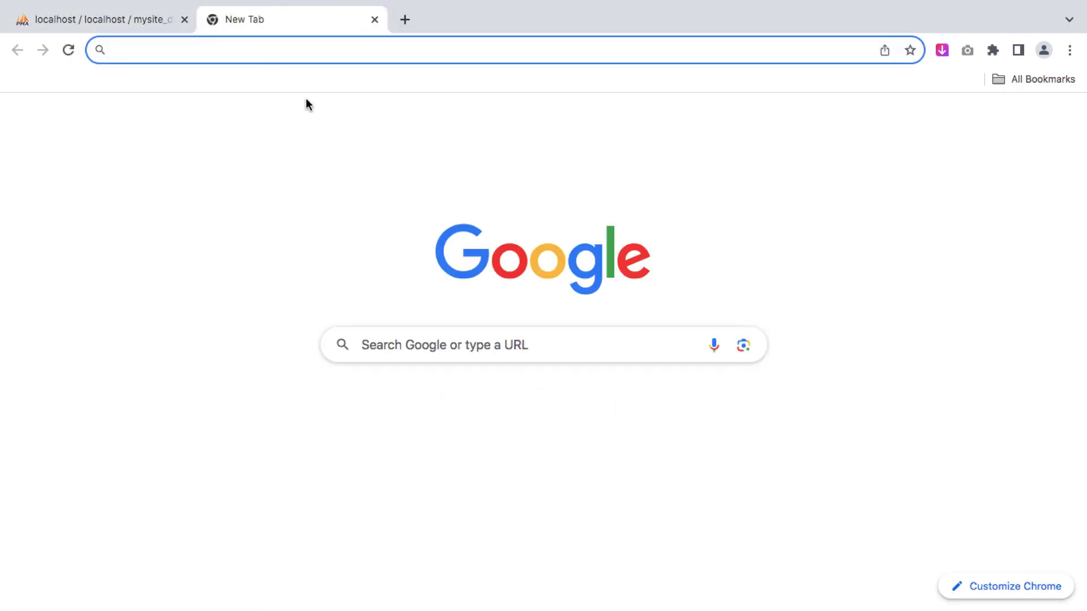
pyautogui.write('wordpress.org')
pyautogui.press('Return')
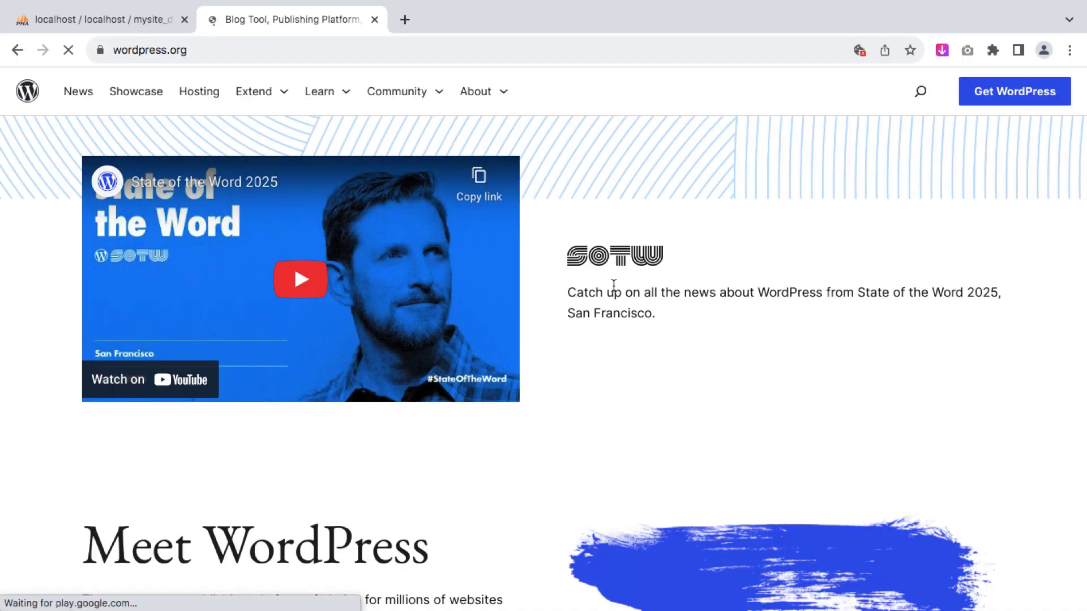
pyautogui.scroll(-7, 614, 283)
pyautogui.scroll(7, 614, 285)
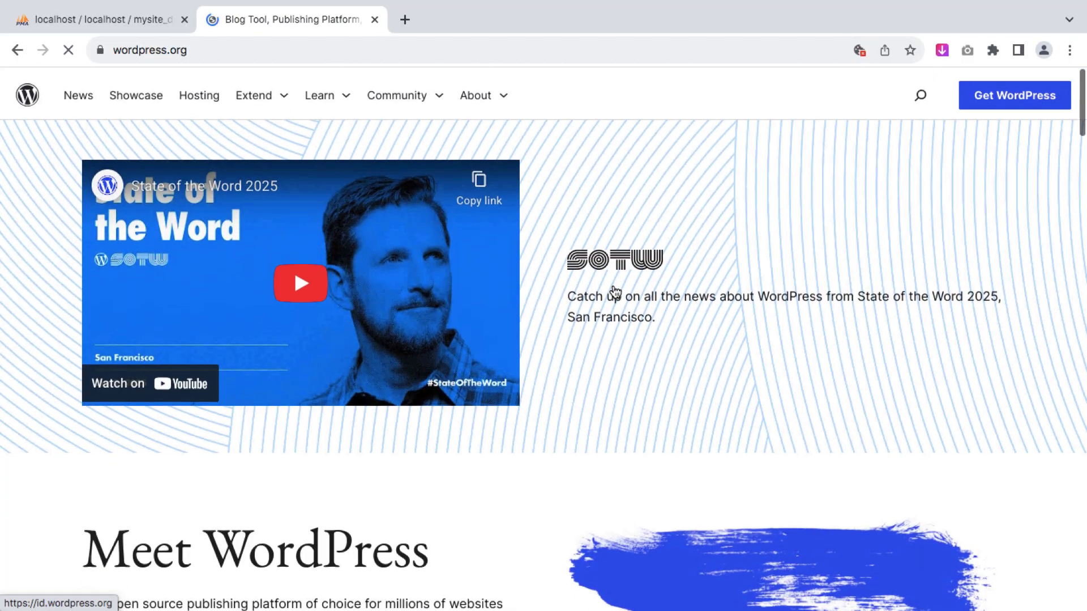
pyautogui.click(1013, 100)
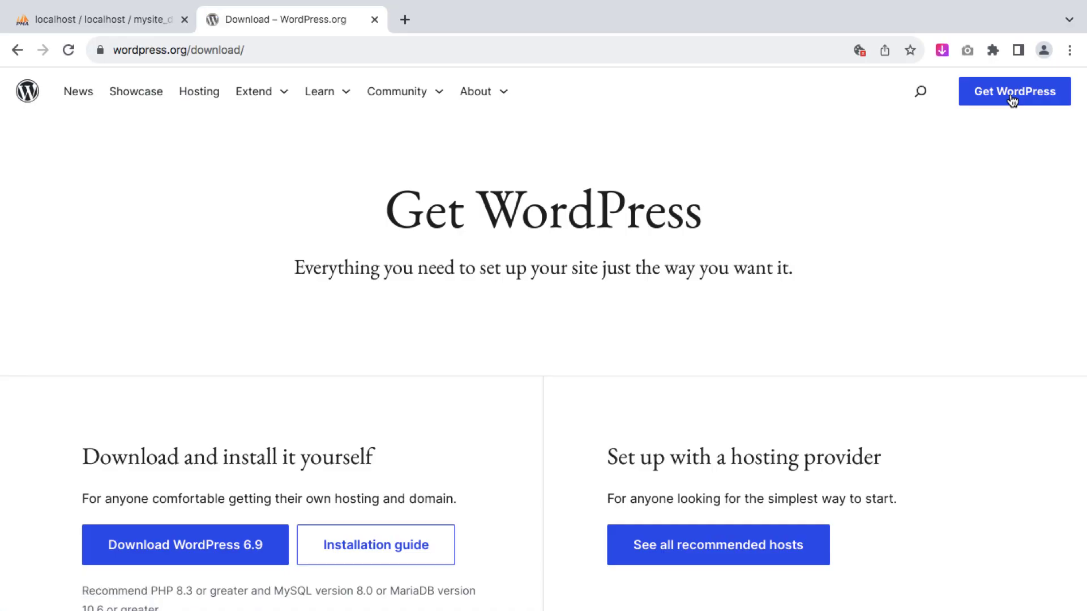
pyautogui.scroll(-3, 442, 431)
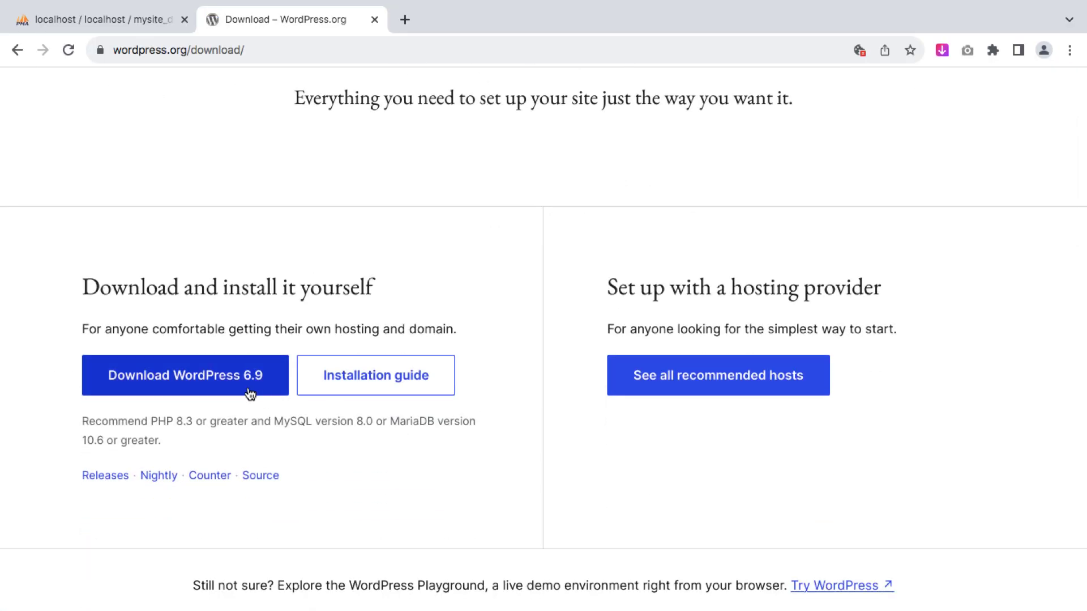
pyautogui.click(245, 387)
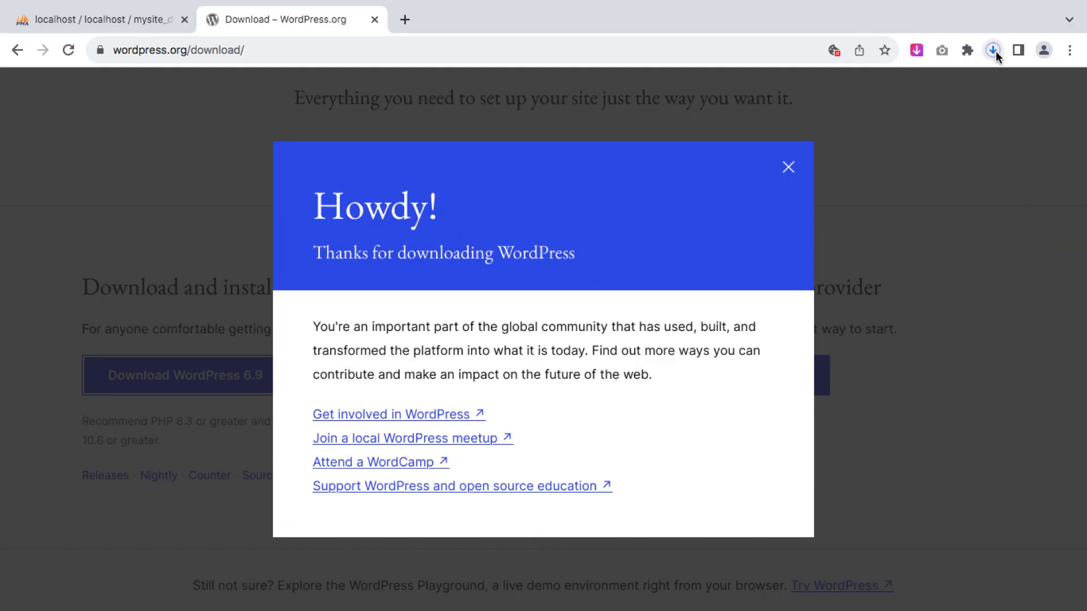
pyautogui.click(996, 51)
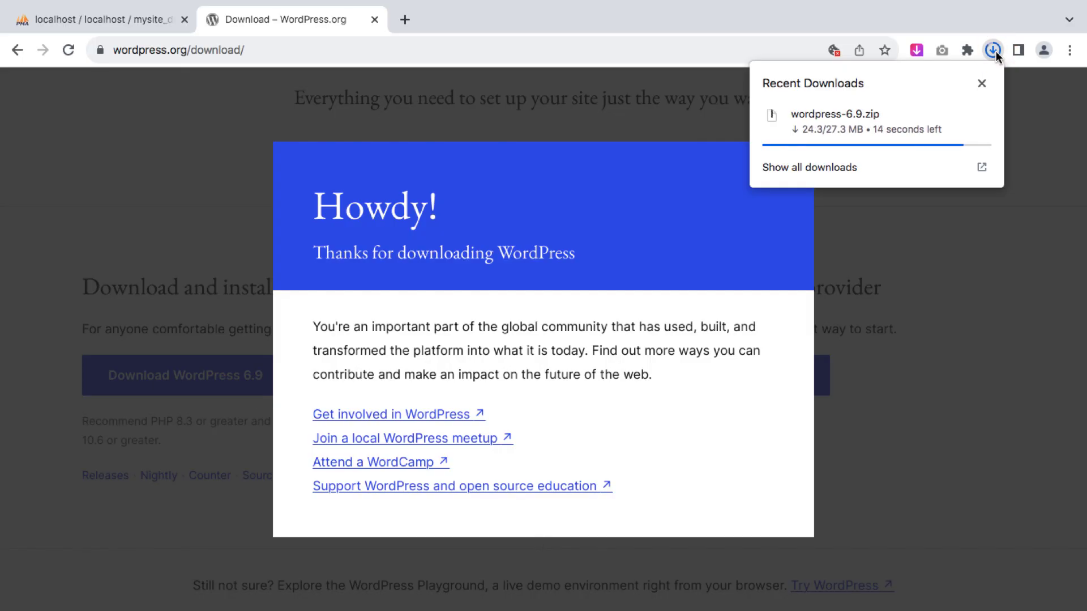
# Copy the downloaded wordpress-6.9.zip into Applications > XAMPP > htdocs
pyautogui.moveTo(920, 120)
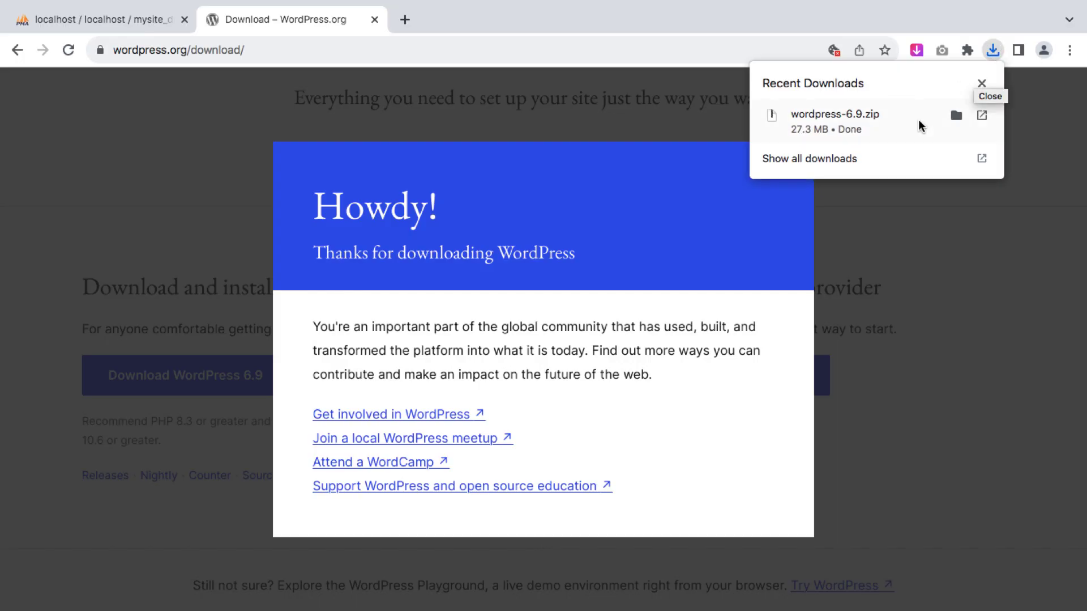
pyautogui.click(958, 116)
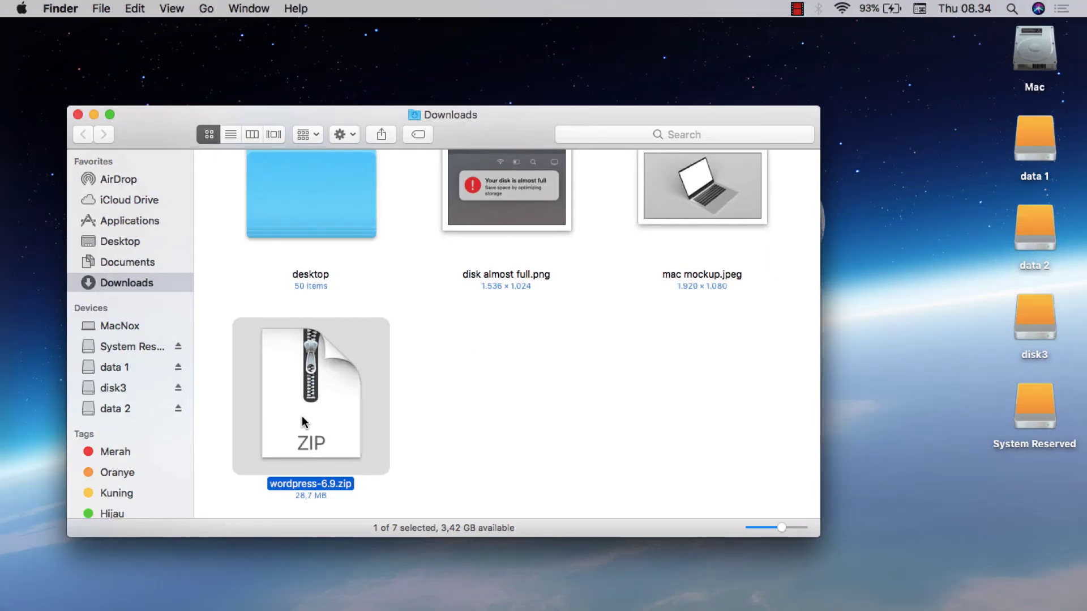
pyautogui.rightClick(321, 415)
pyautogui.click(362, 504)
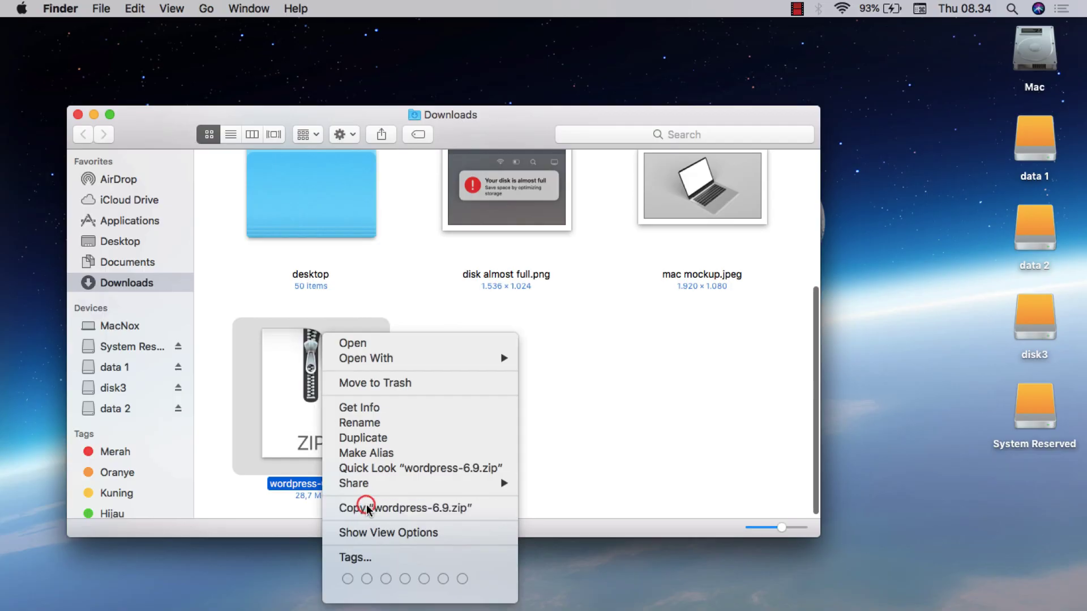
pyautogui.click(145, 221)
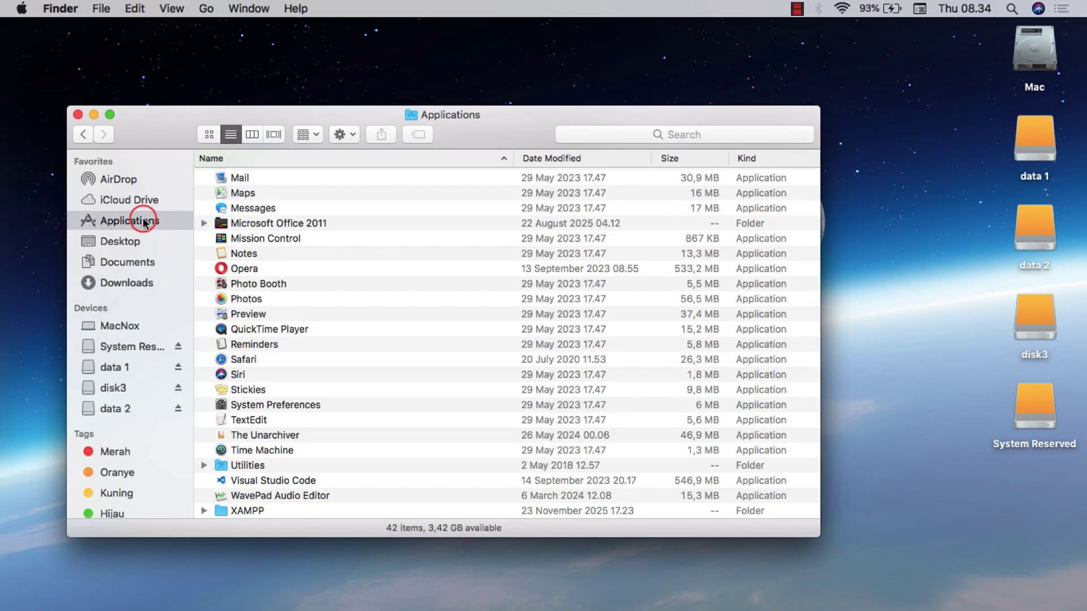
pyautogui.doubleClick(239, 510)
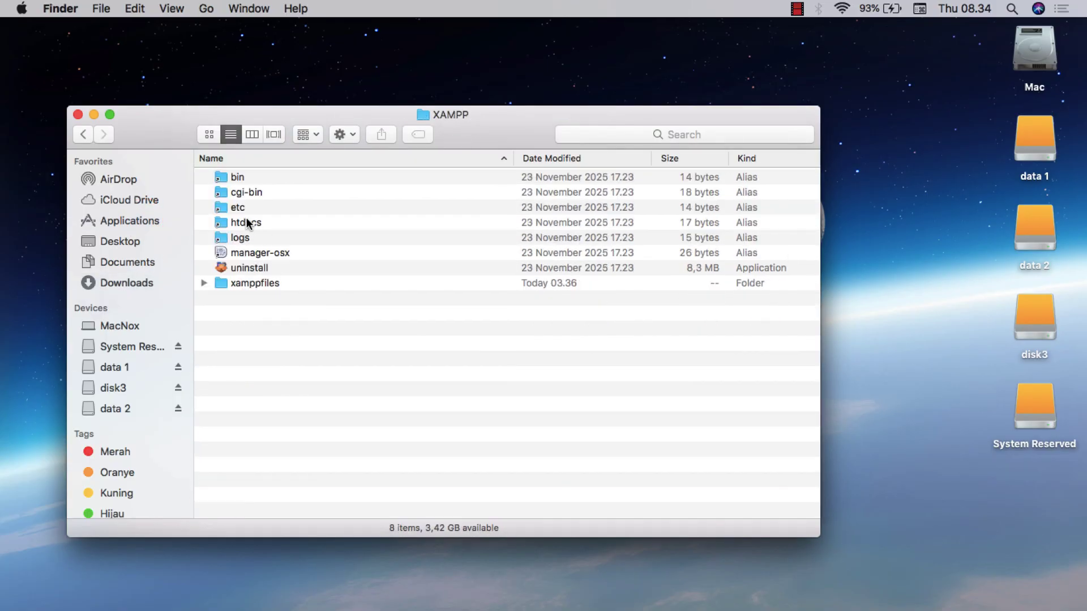
pyautogui.doubleClick(244, 223)
pyautogui.press('super+v')
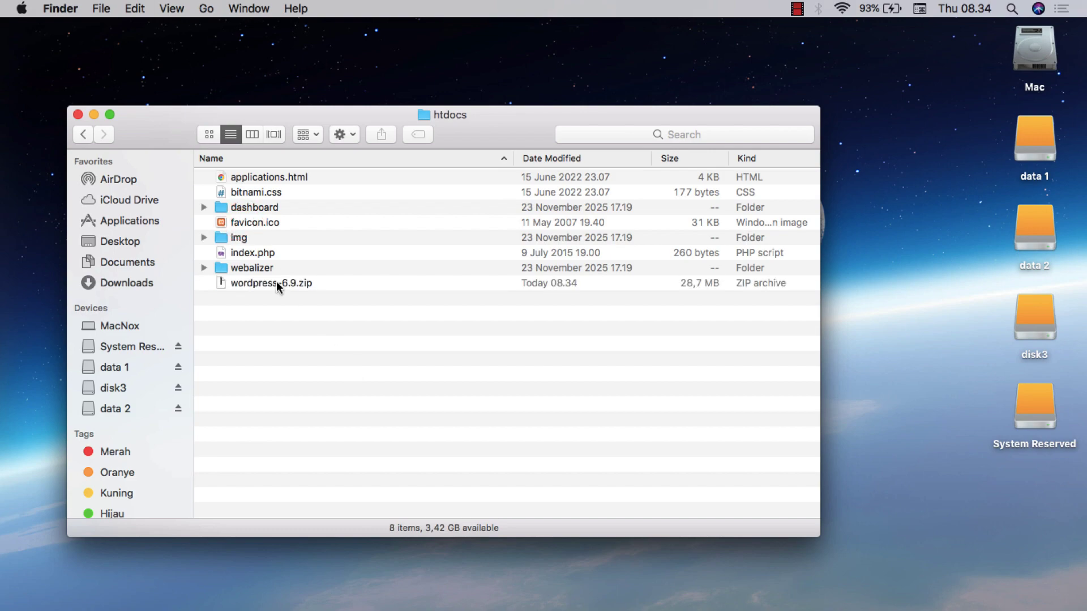
# Extract the zip in htdocs and rename the wordpress folder to mysite
pyautogui.rightClick(276, 281)
pyautogui.click(301, 291)
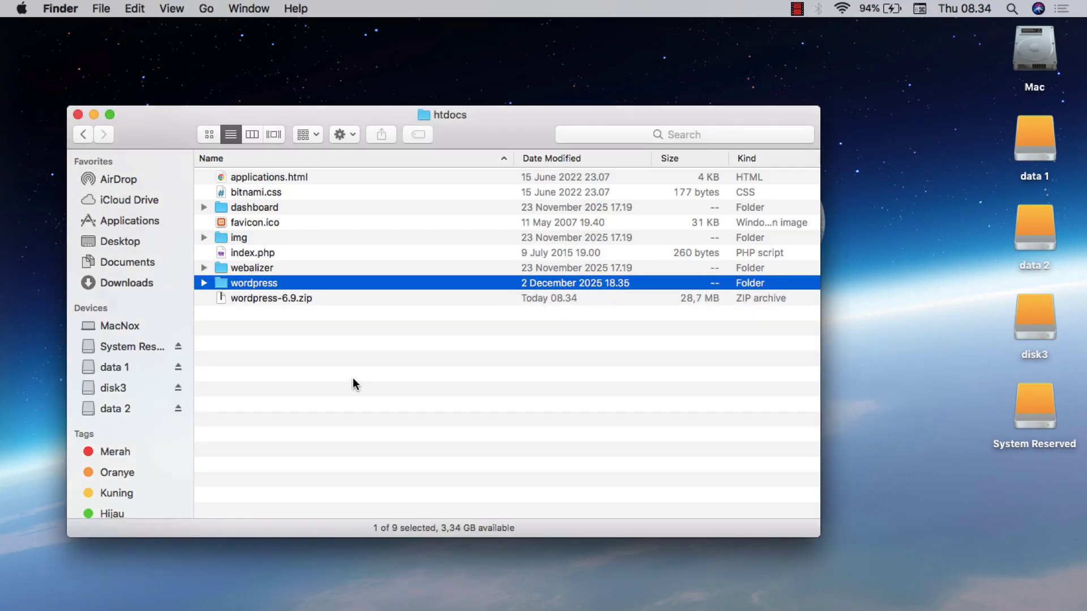
pyautogui.rightClick(259, 283)
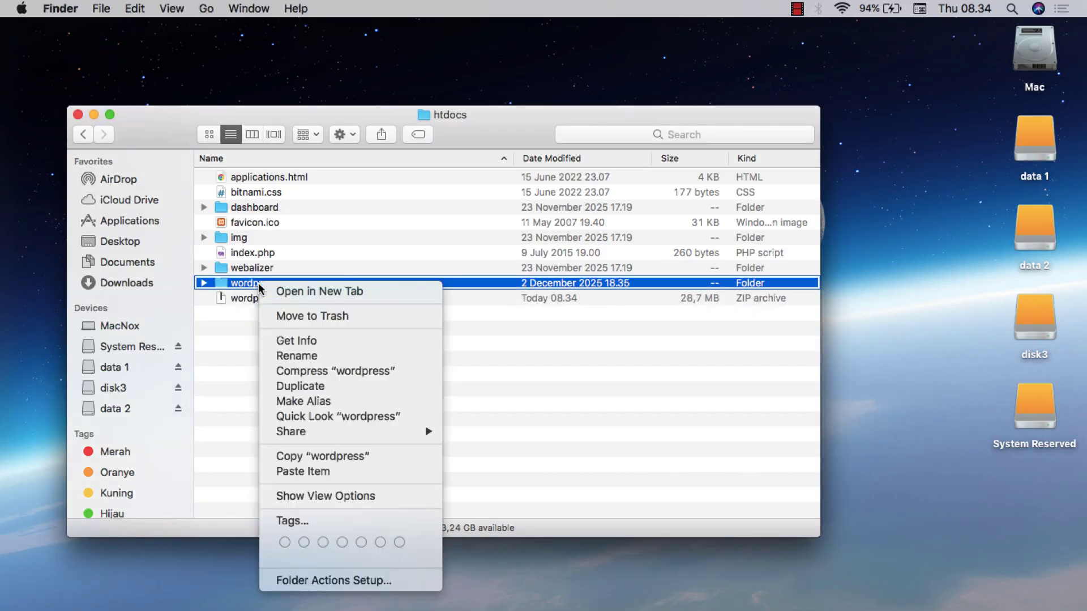
pyautogui.click(297, 355)
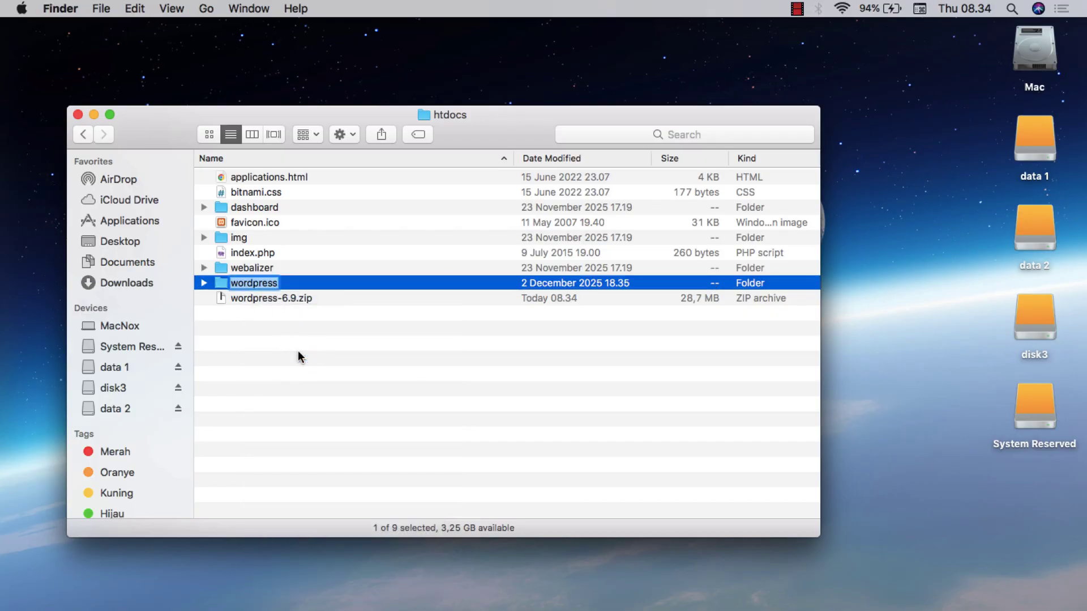
pyautogui.write('mysite')
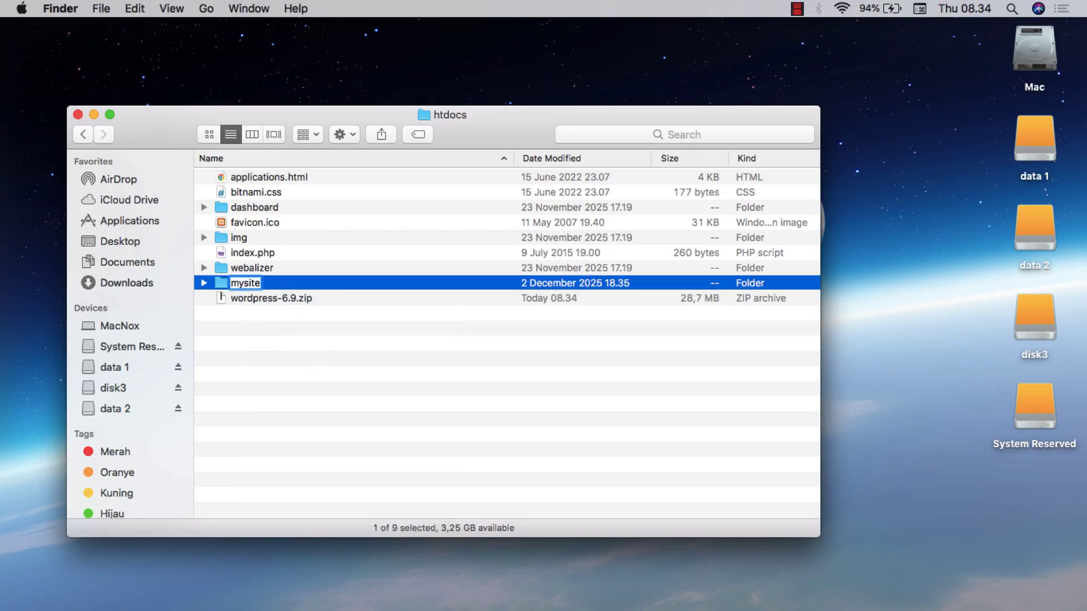
pyautogui.press('Return')
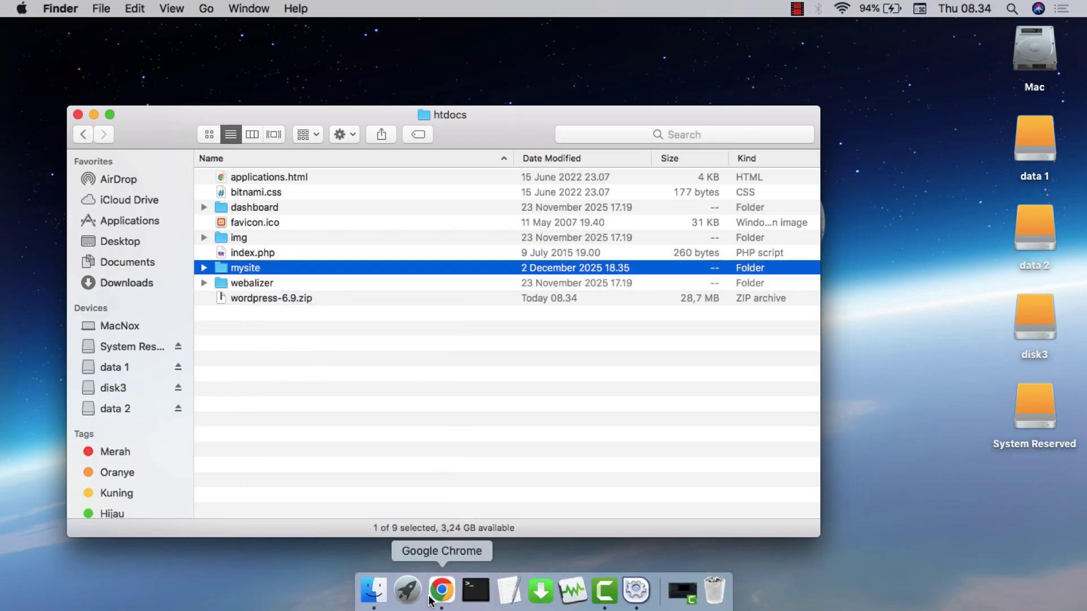
# Load localhost/mysite in a new Chrome tab to reach the WordPress setup page
pyautogui.click(432, 596)
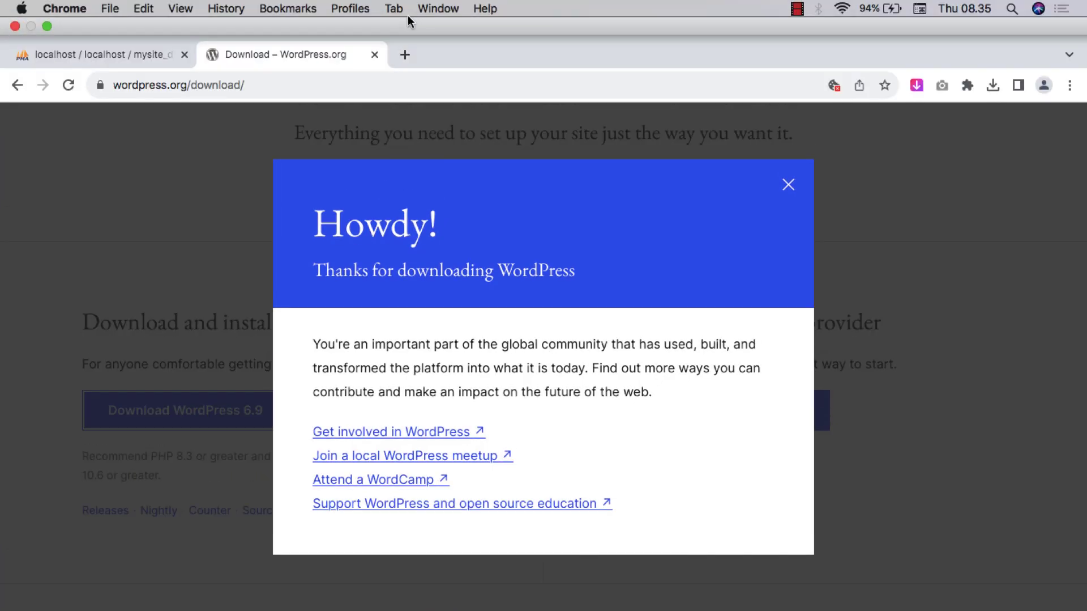
pyautogui.click(405, 55)
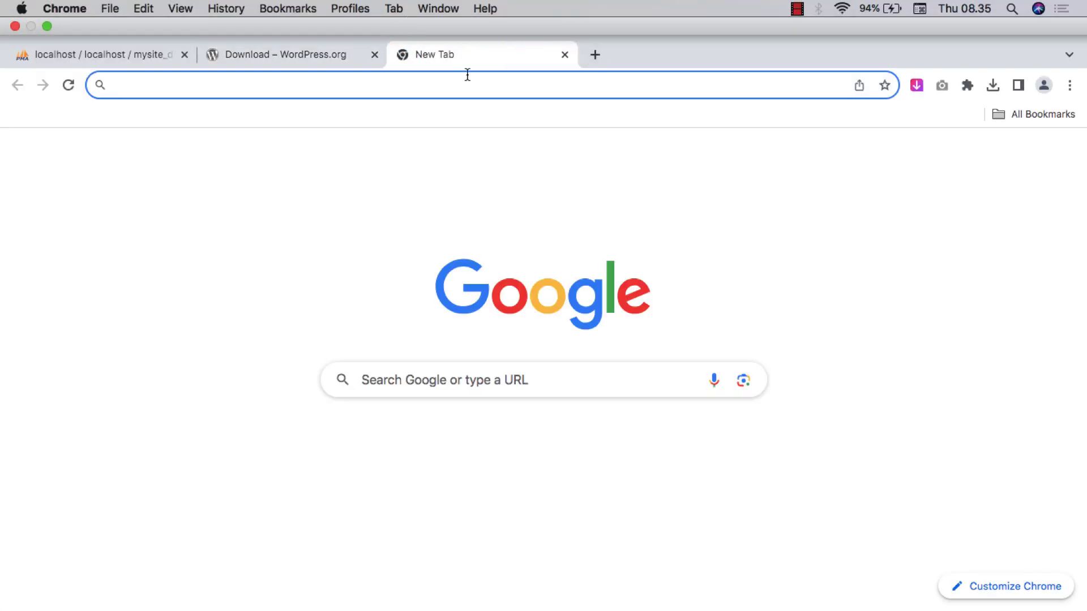
pyautogui.write('localhos')
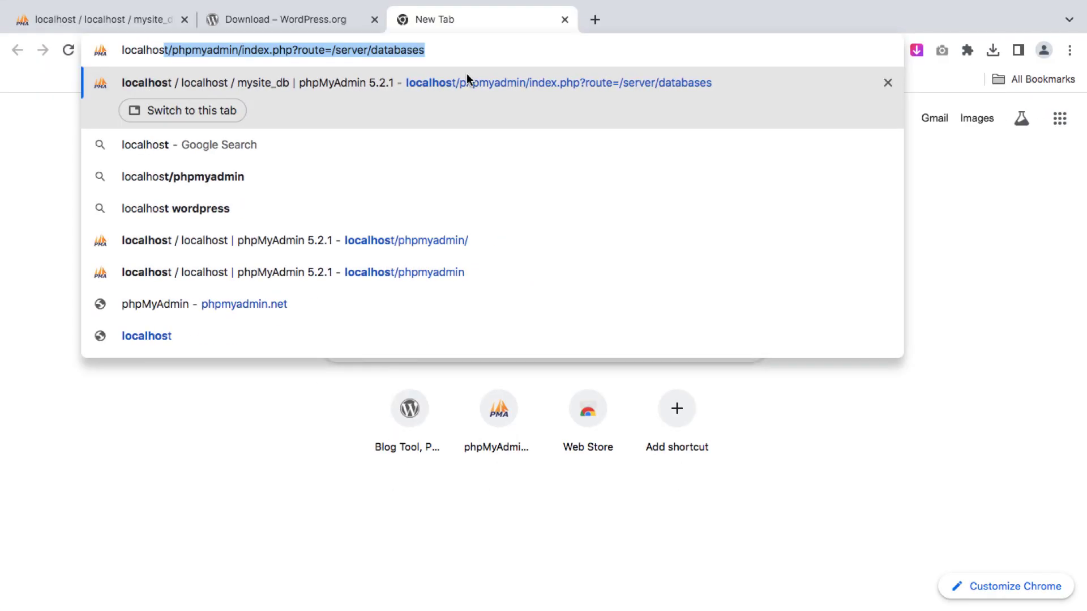
pyautogui.write('t/mysi')
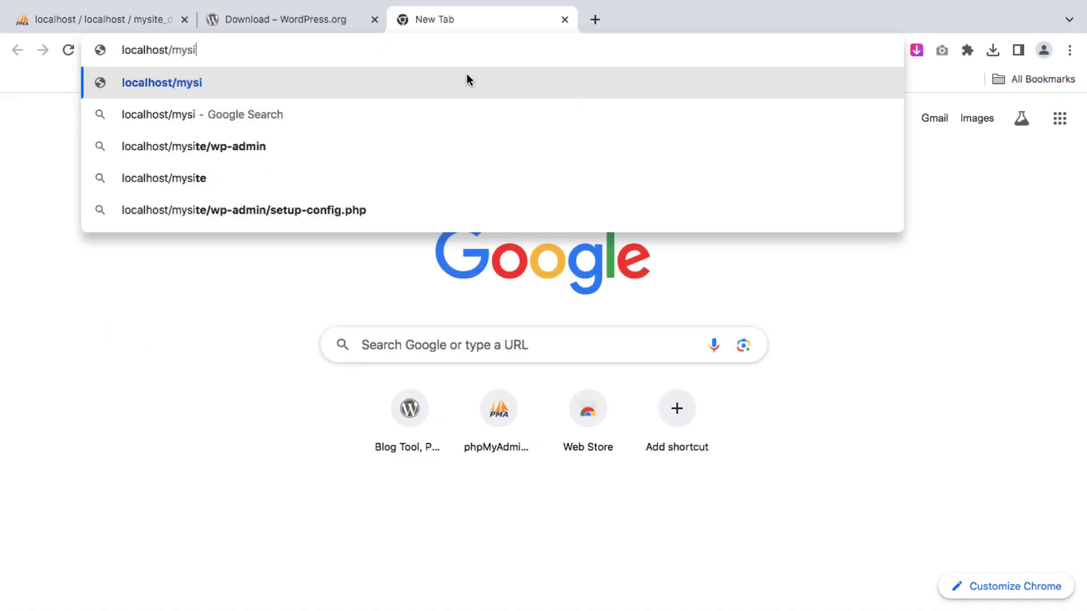
pyautogui.write('te')
pyautogui.press('Return')
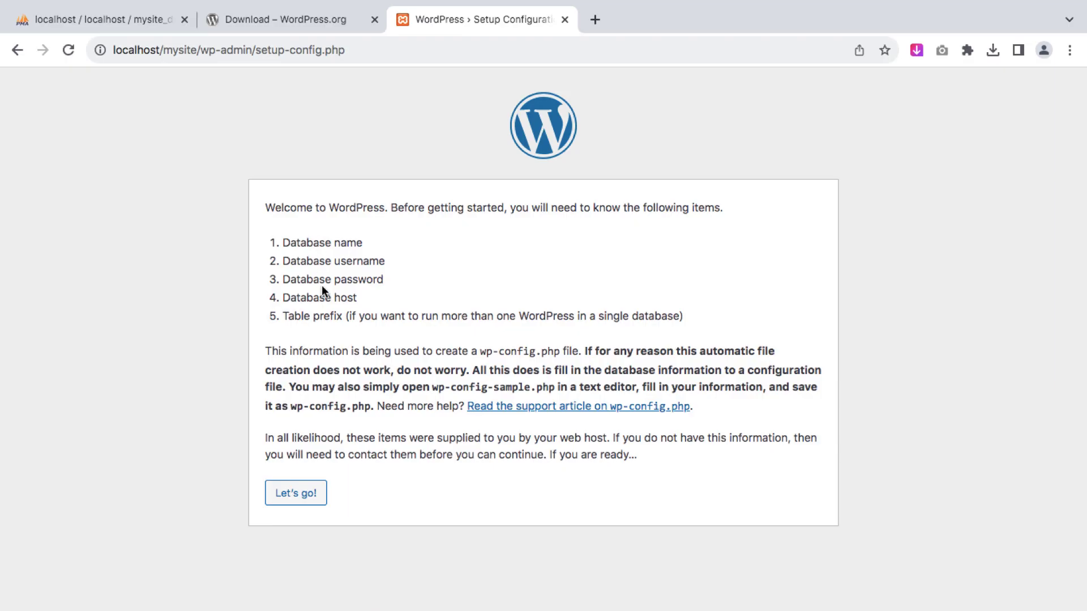
# Submit database name mysite_db, username root, host localhost and table prefix wp_
pyautogui.click(303, 491)
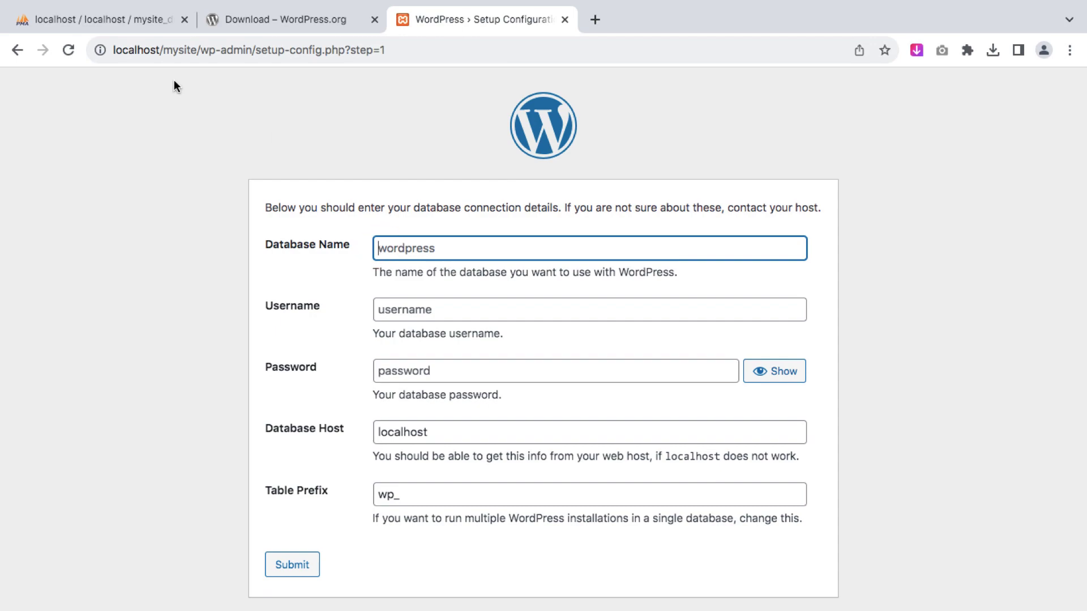
pyautogui.click(126, 22)
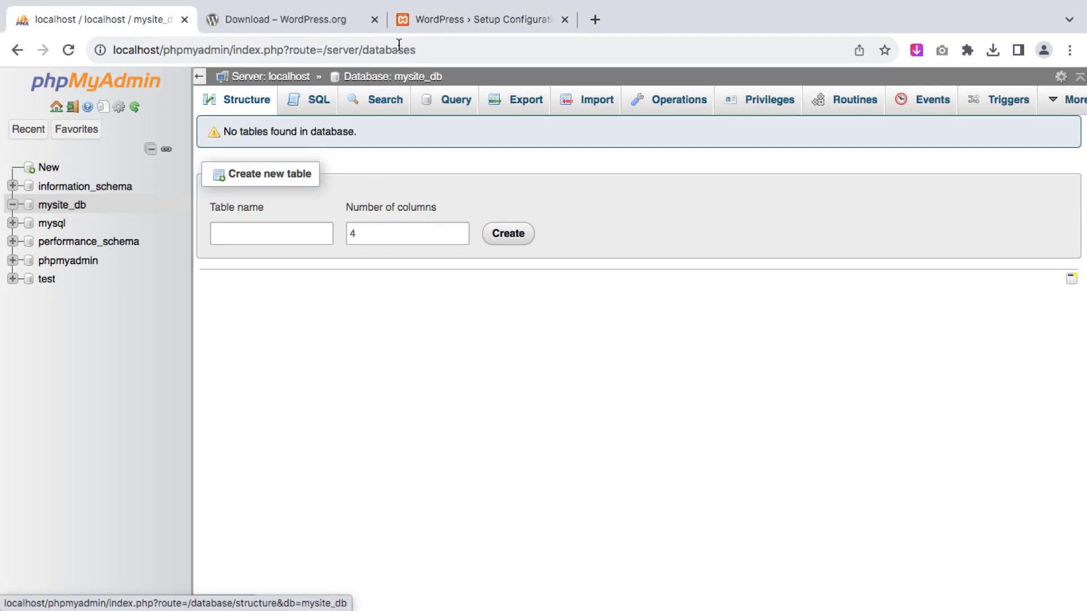
pyautogui.click(442, 17)
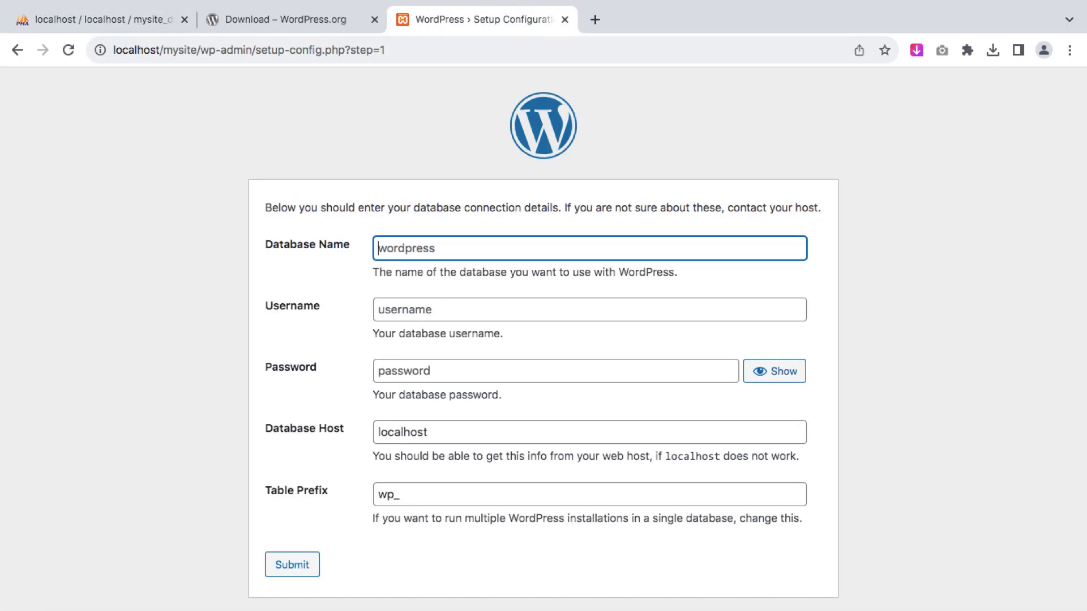
pyautogui.write('mysite_db')
pyautogui.click(435, 309)
pyautogui.write('root')
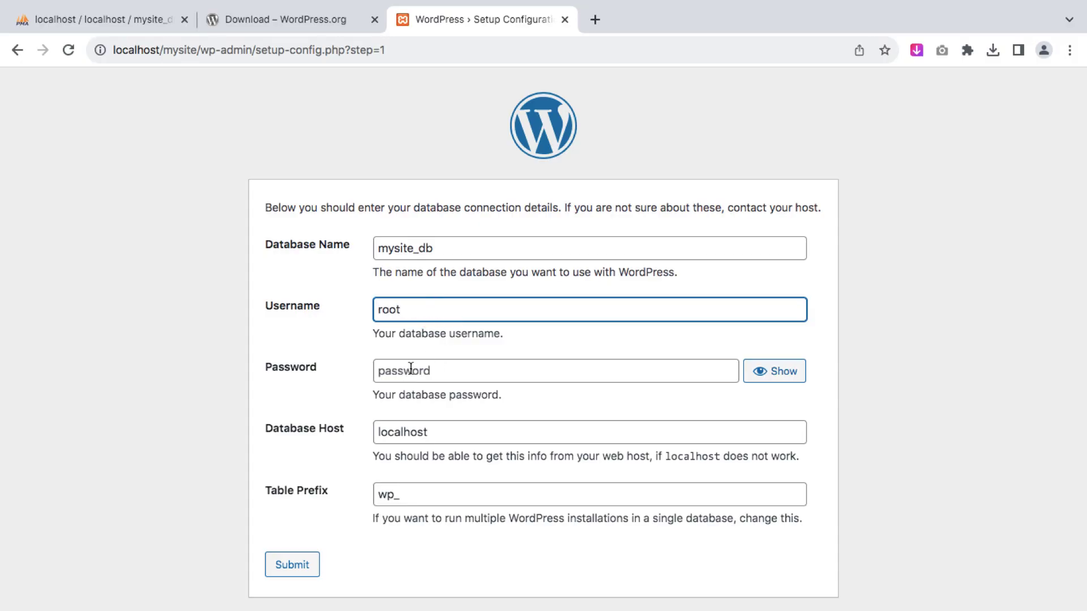
pyautogui.click(433, 431)
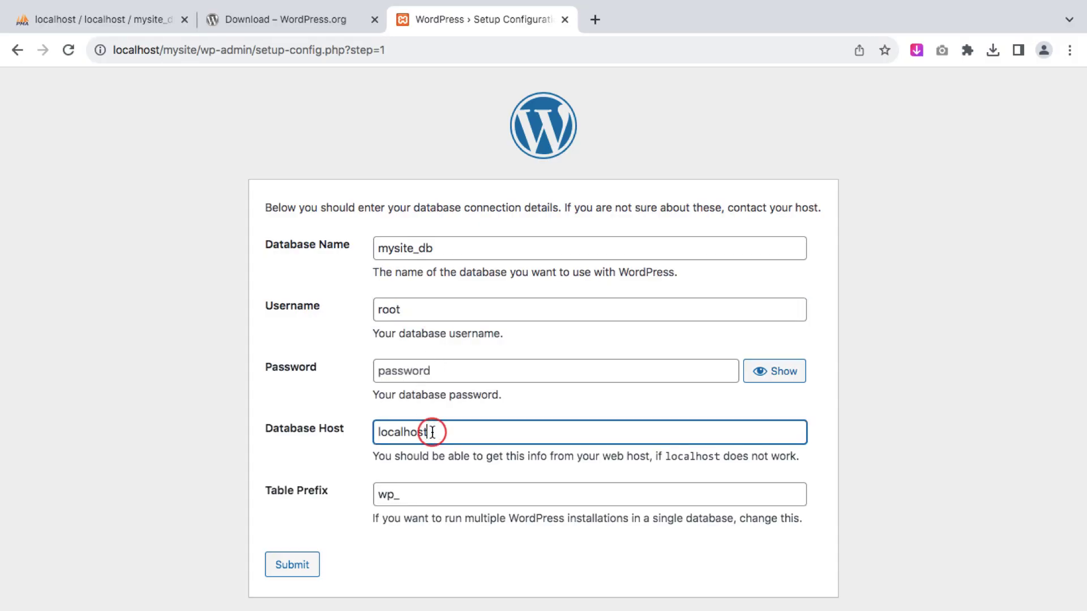
pyautogui.click(405, 496)
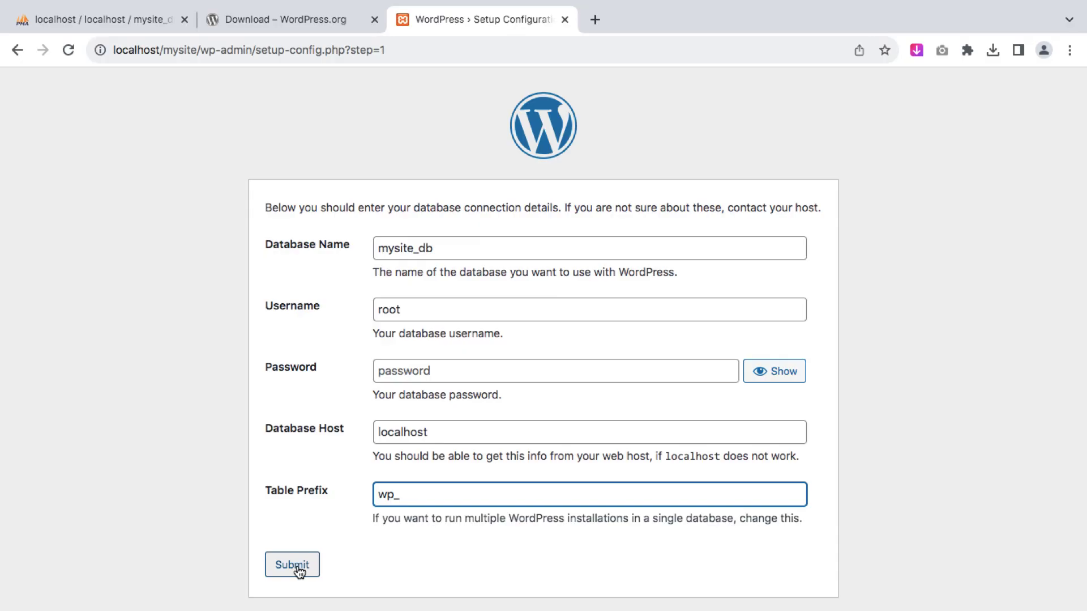
pyautogui.click(298, 568)
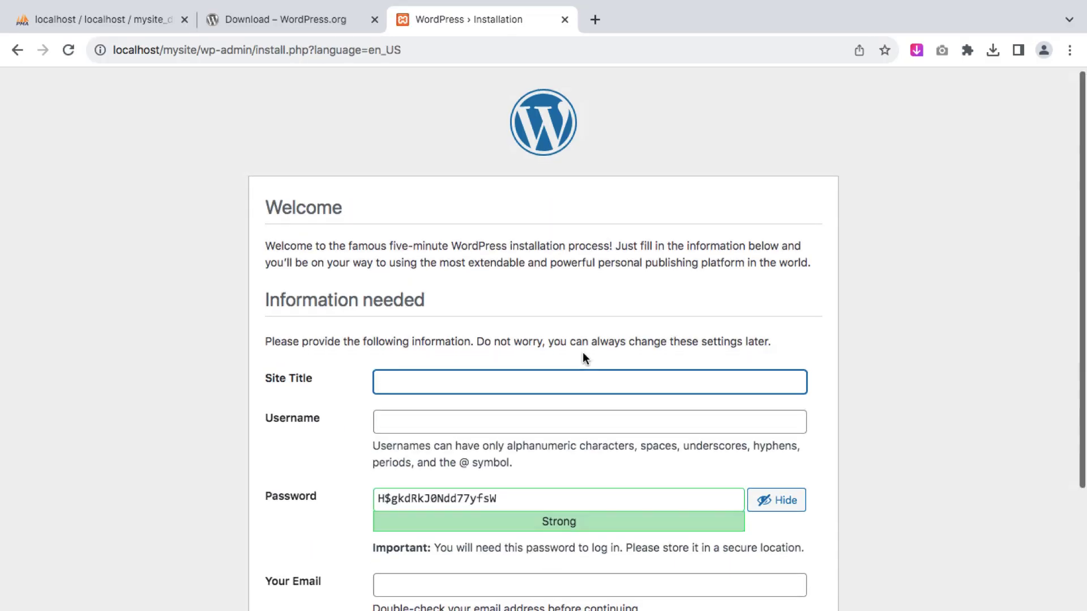
# Enter site title My Site, username Admin, and replace the generated password
pyautogui.scroll(-3, 585, 357)
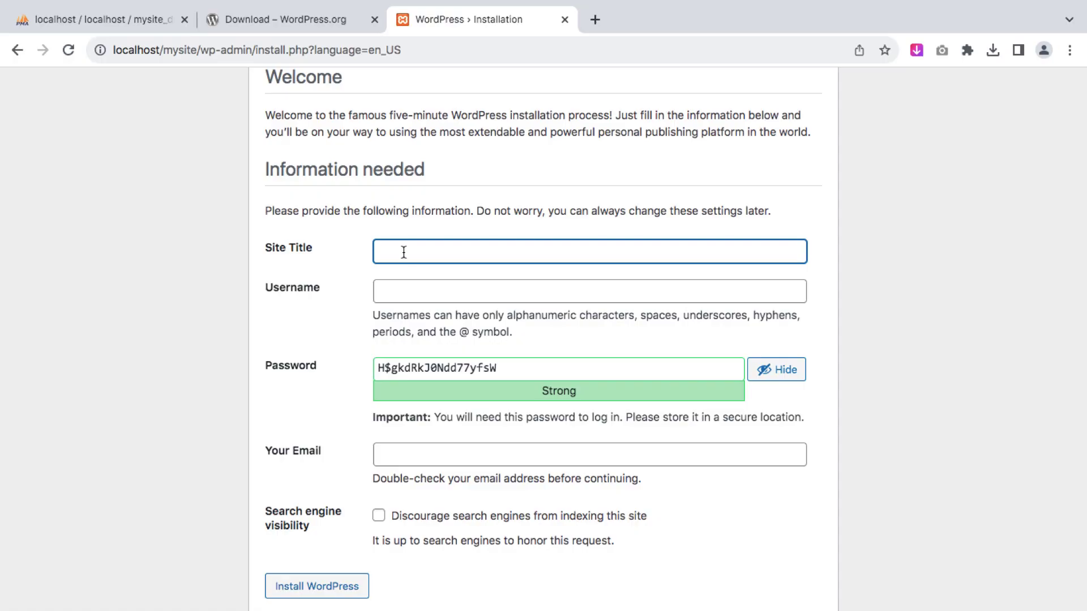
pyautogui.write('My Site')
pyautogui.click(422, 289)
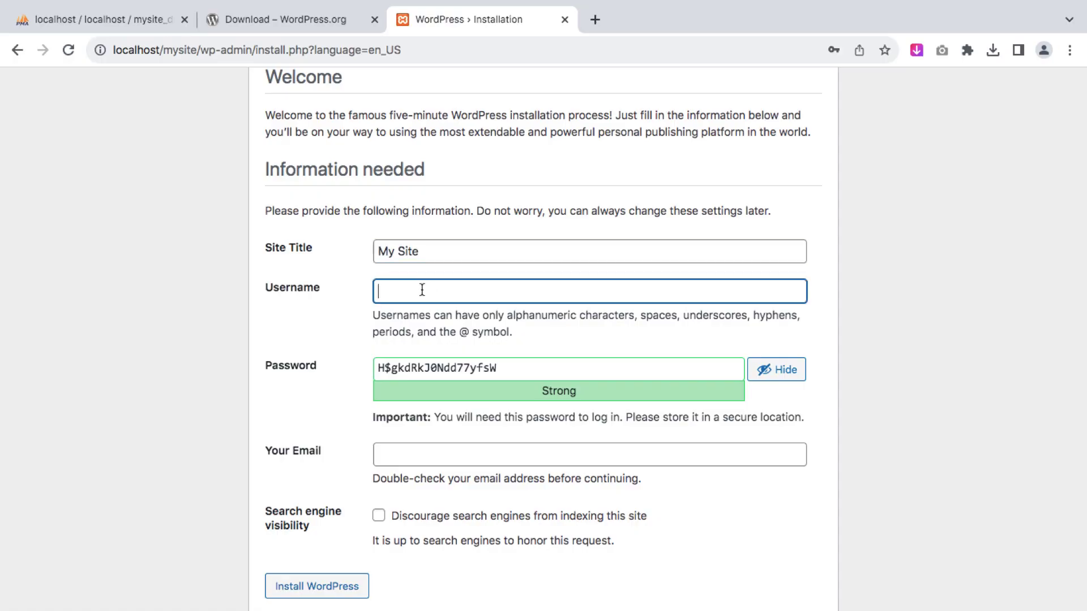
pyautogui.write('Admin')
pyautogui.click(443, 367)
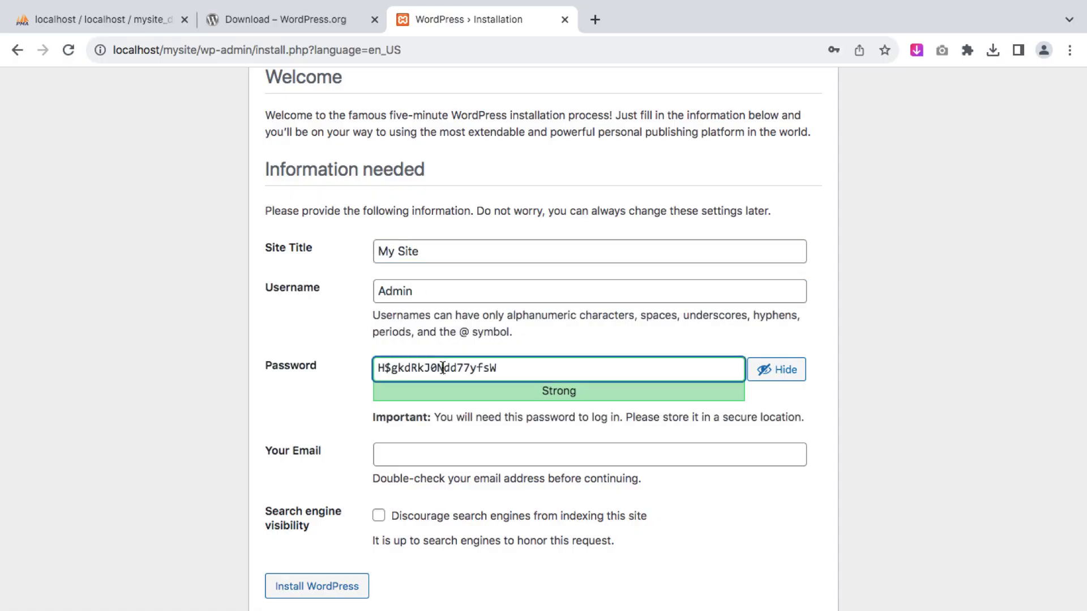
pyautogui.tripleClick(522, 370)
pyautogui.write('W')
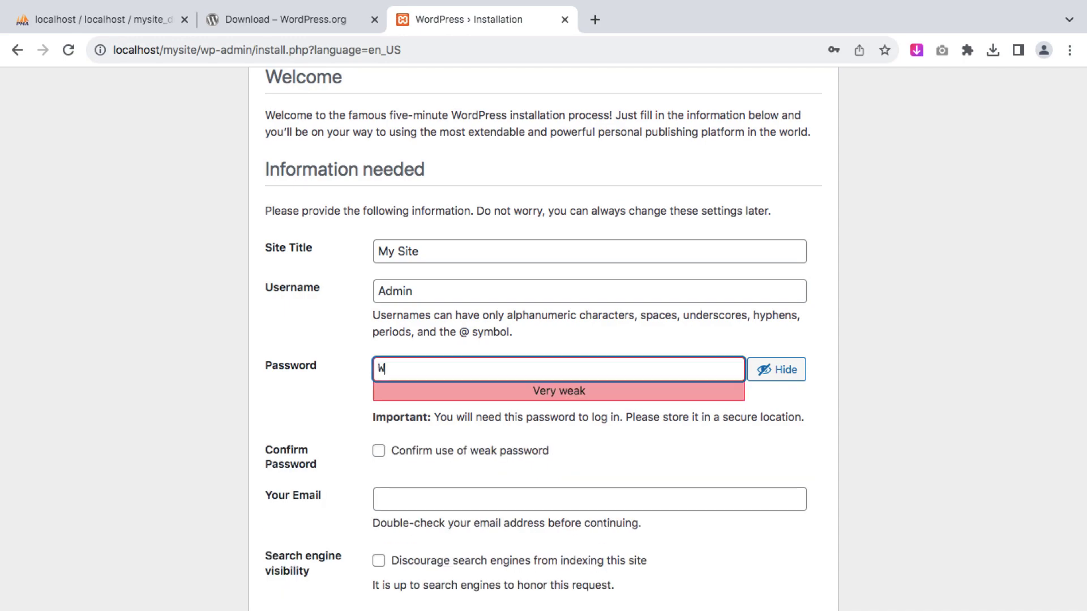
pyautogui.write('ordpress1234@')
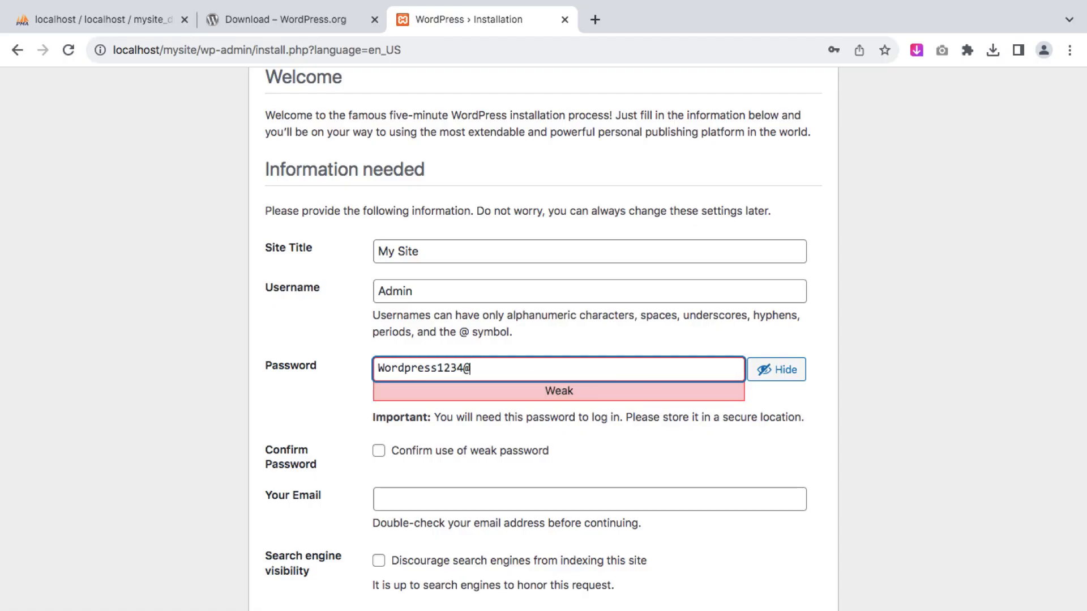
# Confirm the weak password, fill in the admin e-mail address, and install WordPress
pyautogui.click(379, 450)
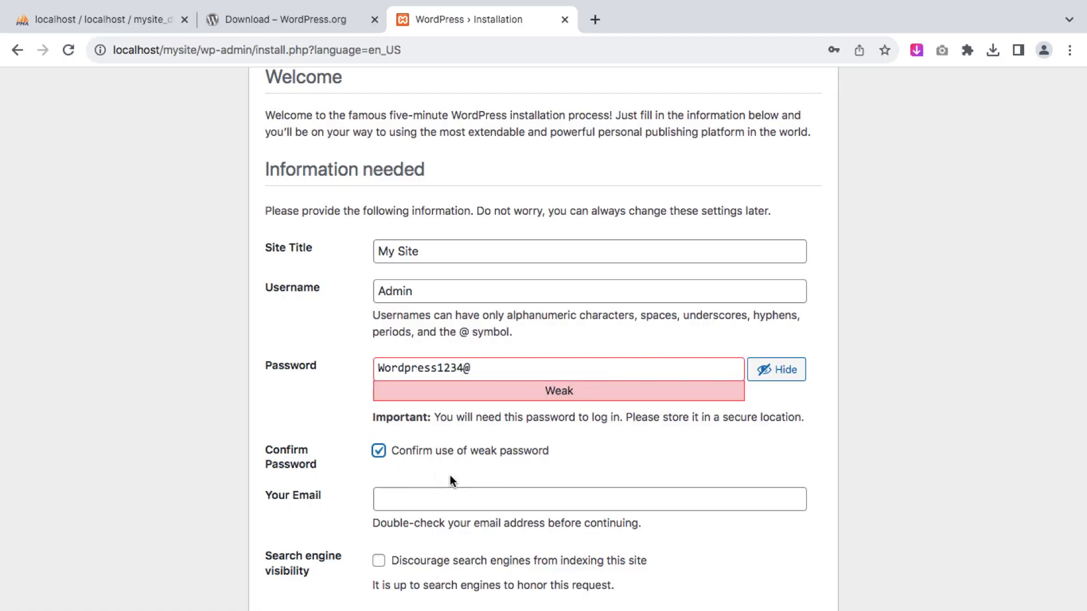
pyautogui.click(417, 496)
pyautogui.write('admin')
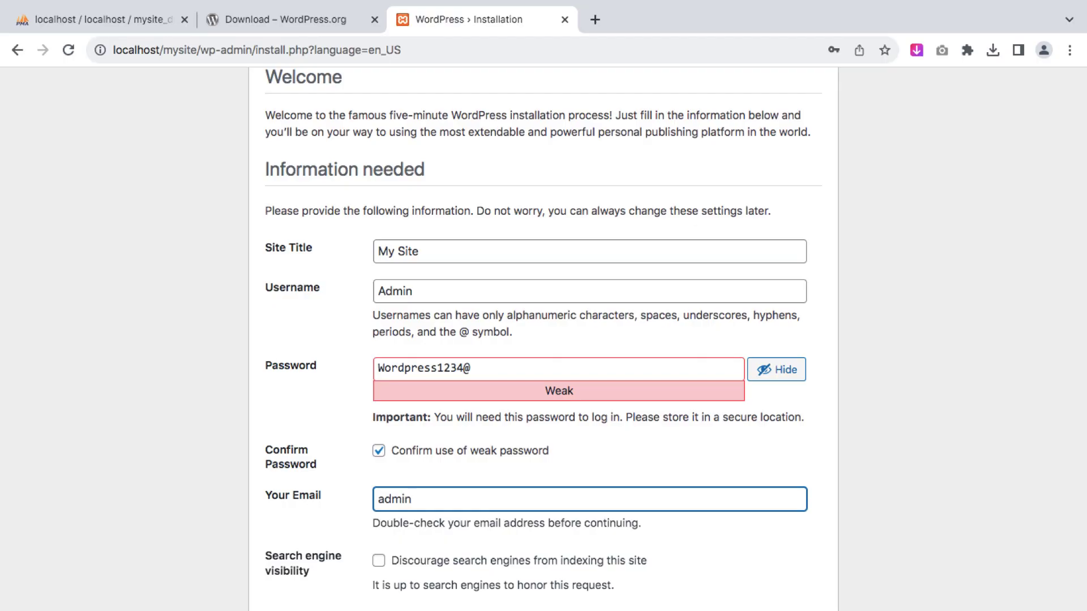
pyautogui.write('@yoursite.co')
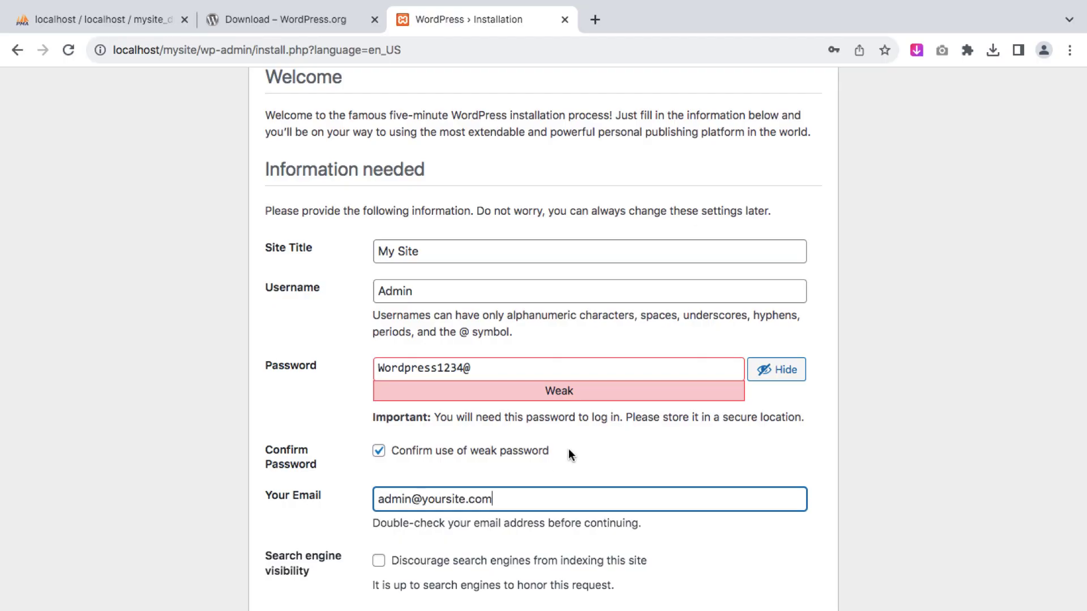
pyautogui.write('m')
pyautogui.scroll(-2, 568, 453)
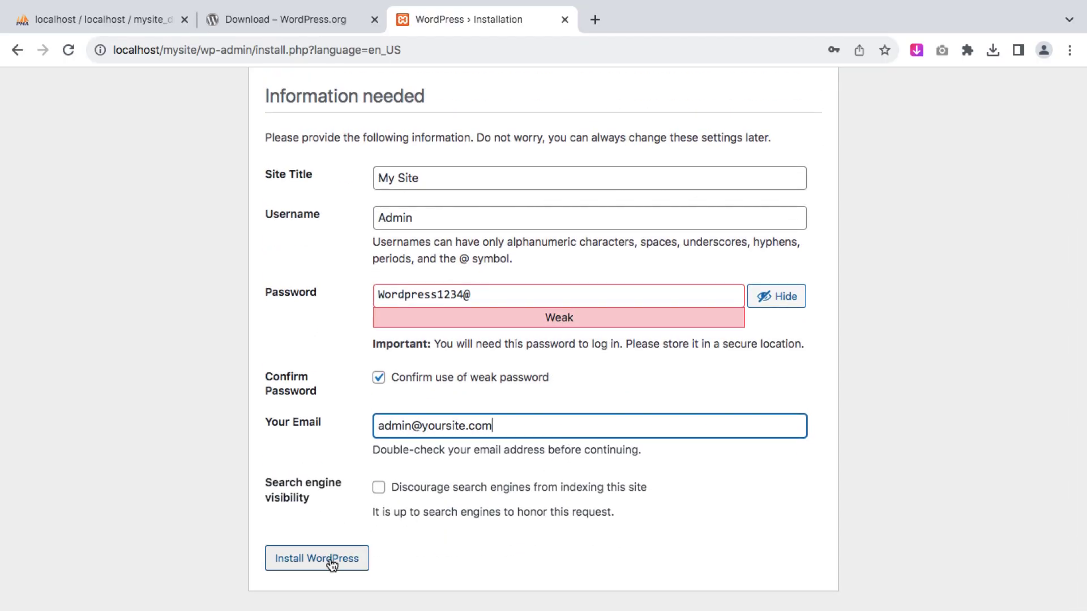
pyautogui.click(331, 562)
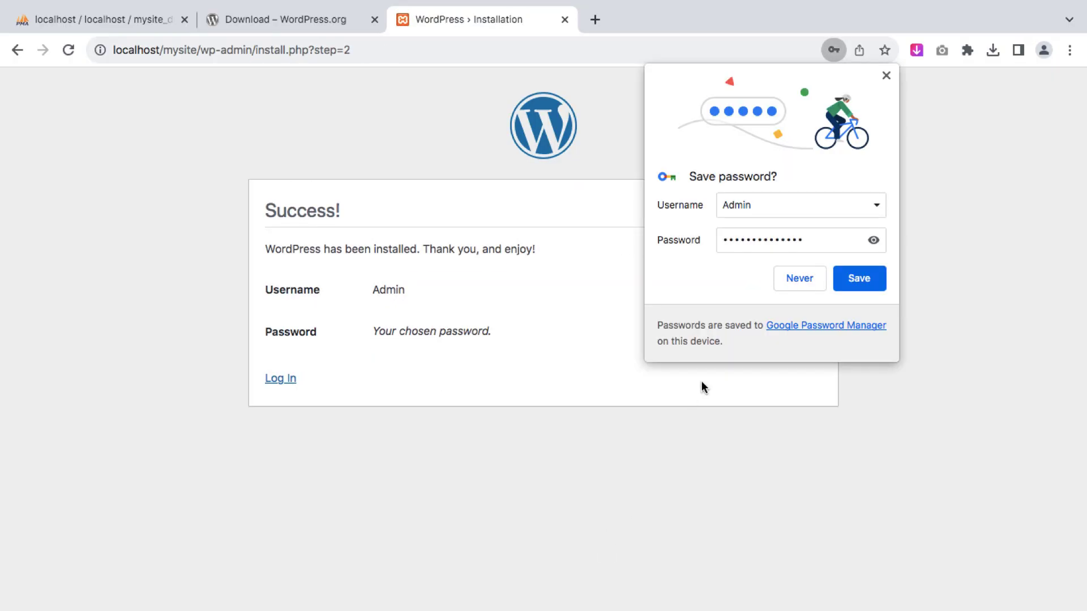
# Decline Chrome's password saving and log into the dashboard as Admin
pyautogui.click(799, 278)
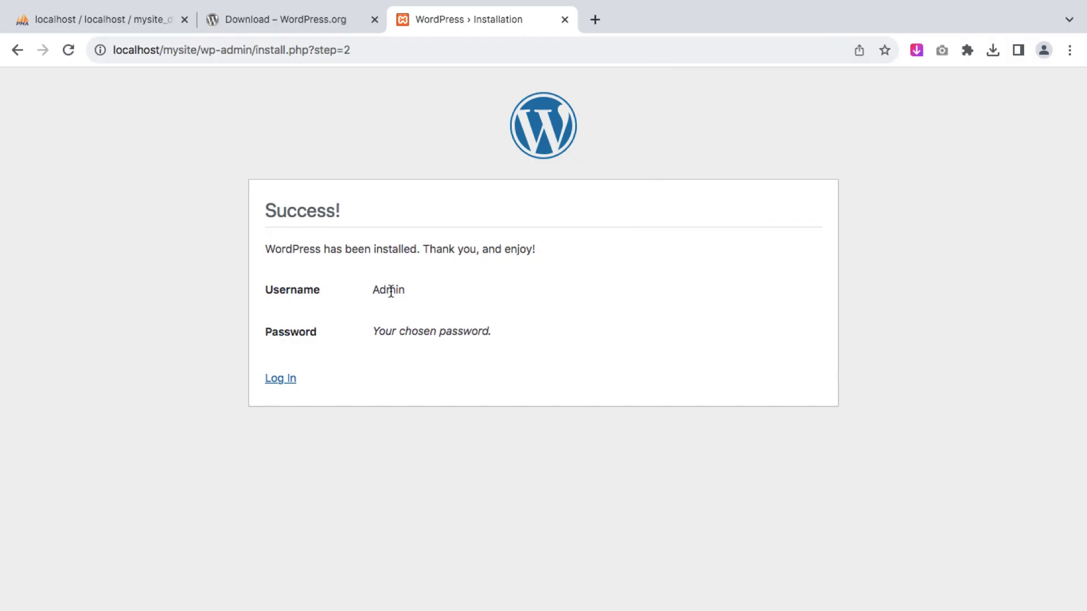
pyautogui.click(284, 381)
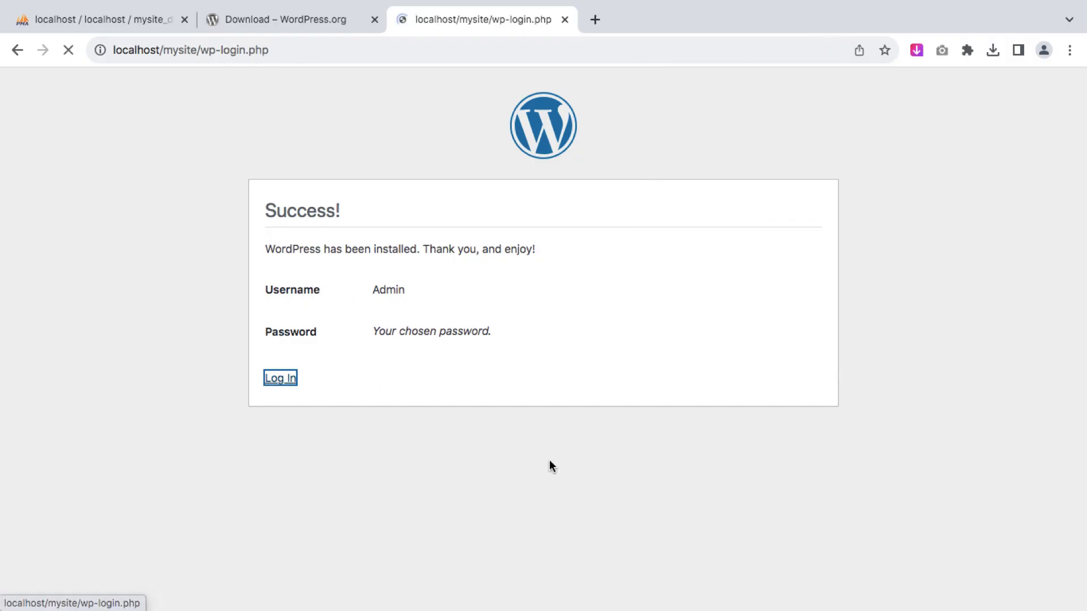
pyautogui.write('Admin')
pyautogui.click(536, 340)
pyautogui.write('••••••••••••••')
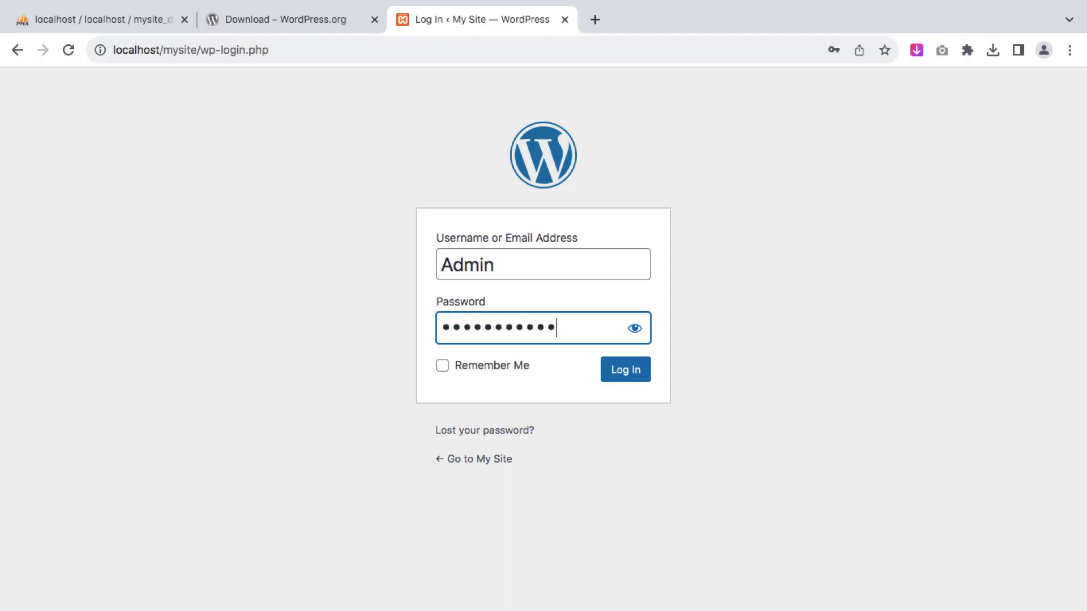
pyautogui.click(635, 374)
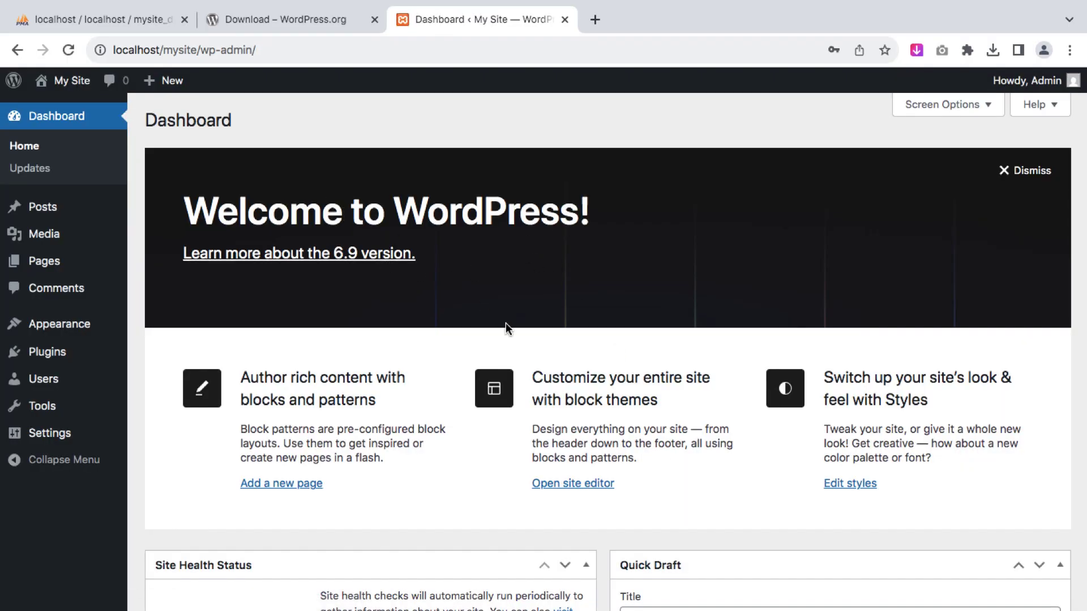
# Open the My Site front page with its Hello world! post in a new tab
pyautogui.scroll(-1, 506, 324)
pyautogui.scroll(-10, 505, 321)
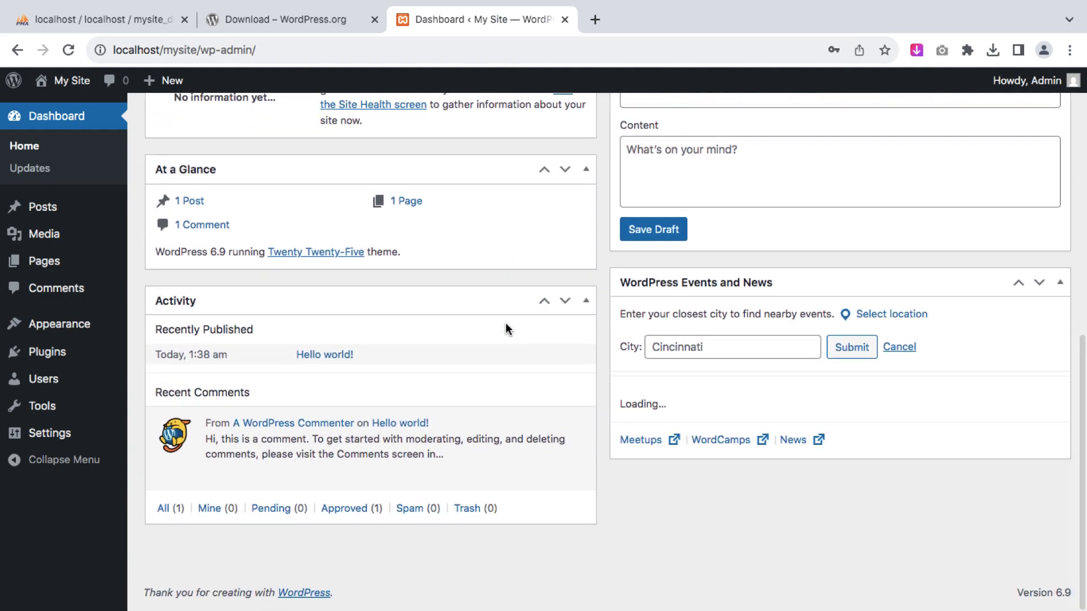
pyautogui.scroll(10, 505, 322)
pyautogui.moveTo(68, 82)
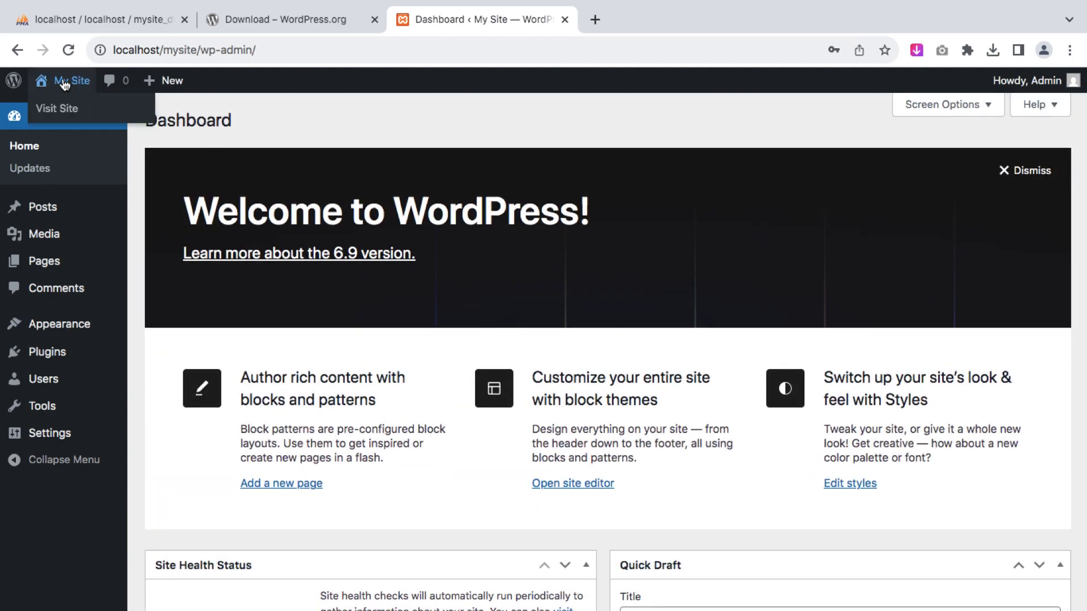
pyautogui.rightClick(72, 113)
pyautogui.click(114, 115)
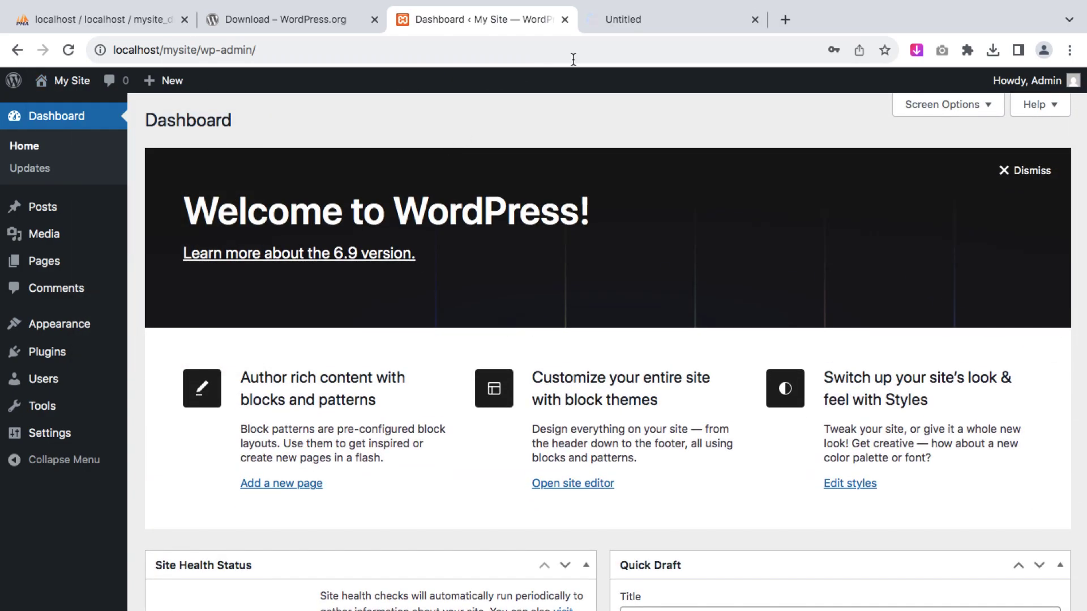
pyautogui.click(640, 18)
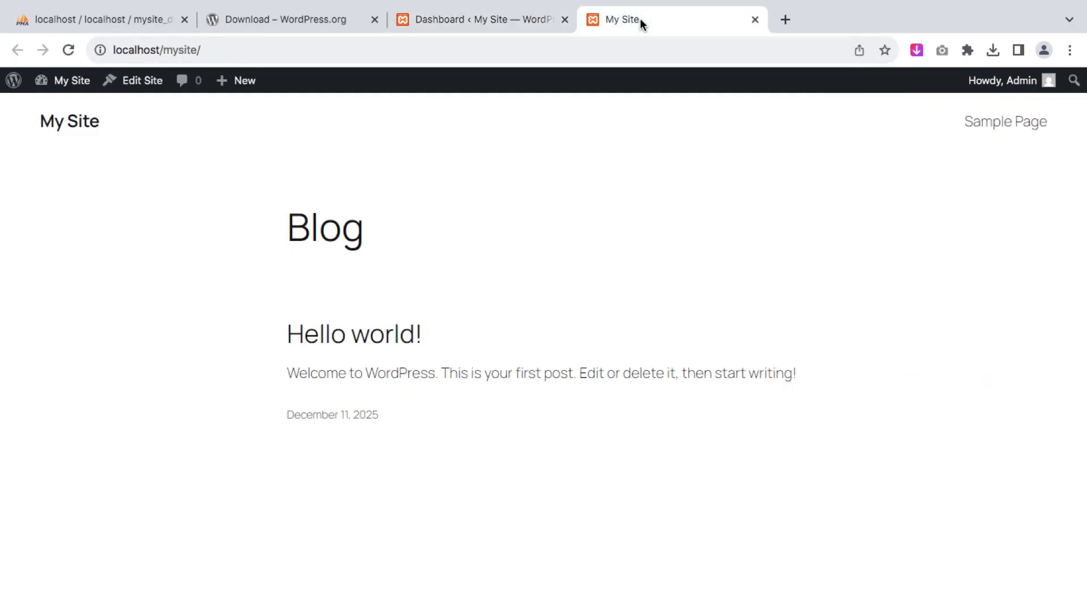